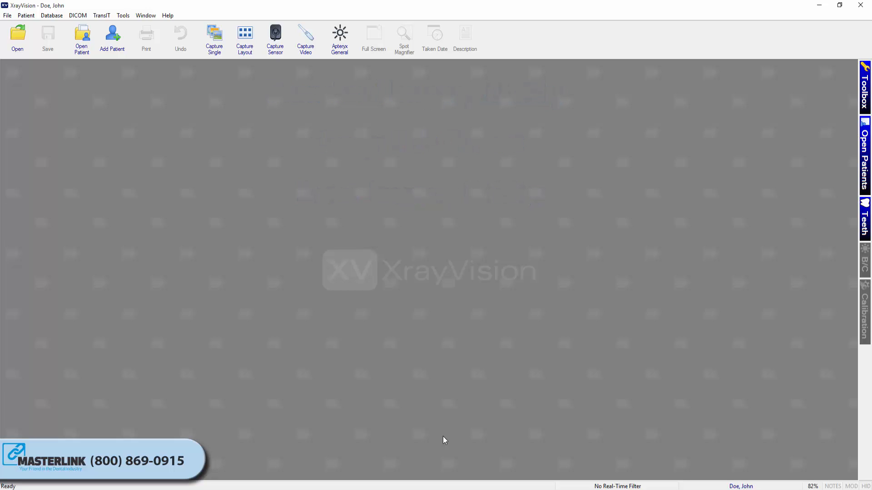
- Bring the Tile image from the X-Ray Import -Export folder into the imaging workspace and add it to the current patient
left_click(151, 489)
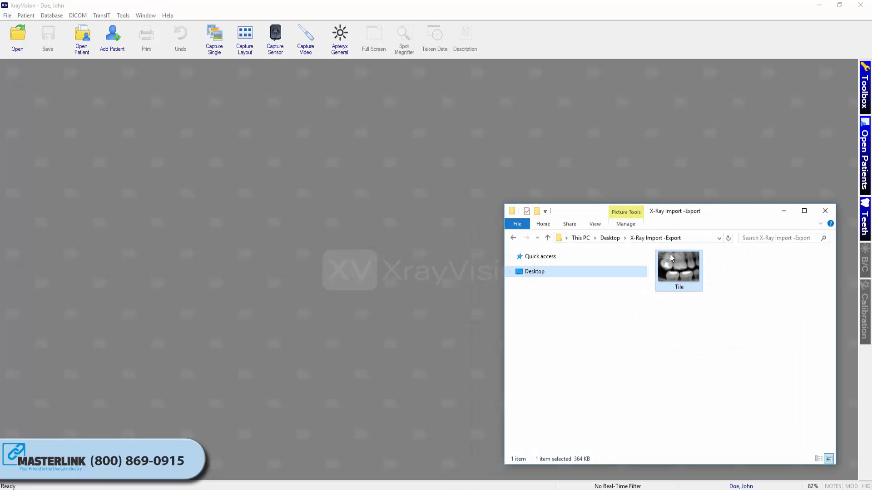
double_click(691, 267)
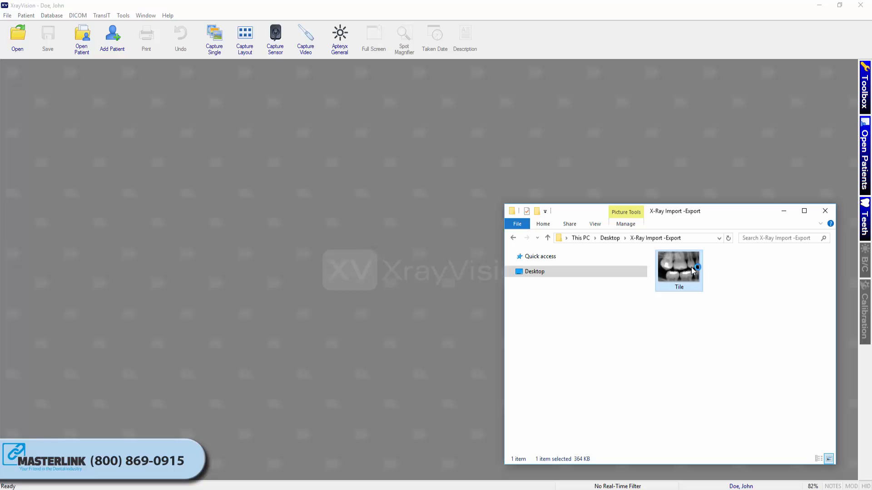
left_click_drag(693, 267, 462, 254)
left_click_drag(372, 254, 372, 254)
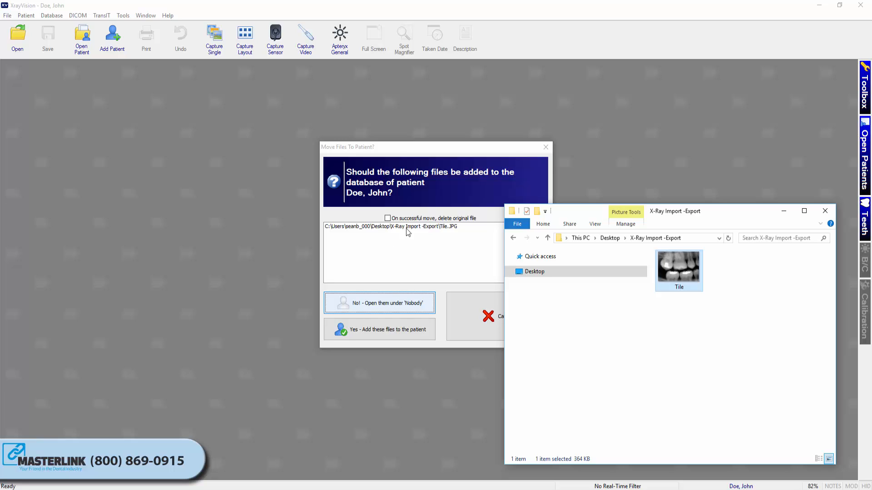
left_click(478, 190)
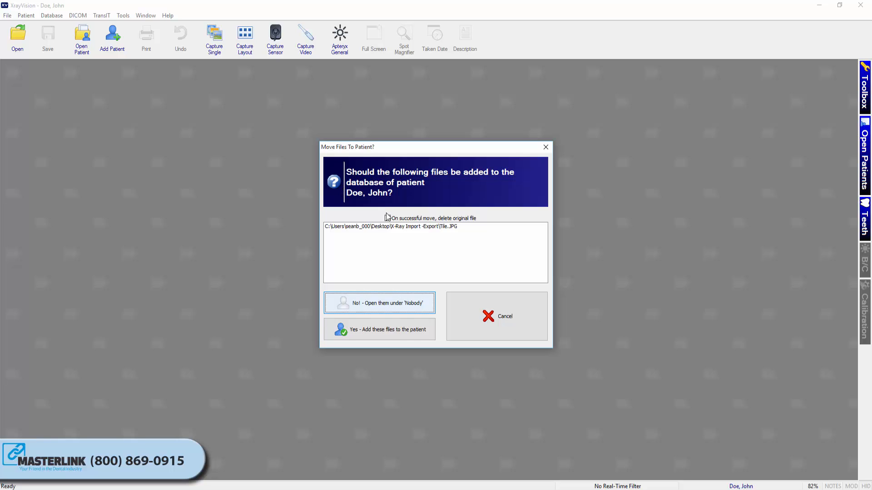
left_click(385, 334)
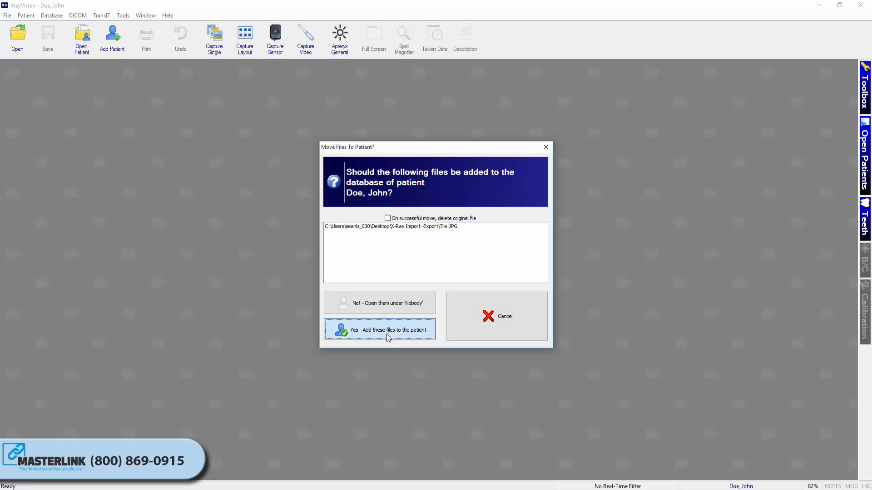
left_click(564, 377)
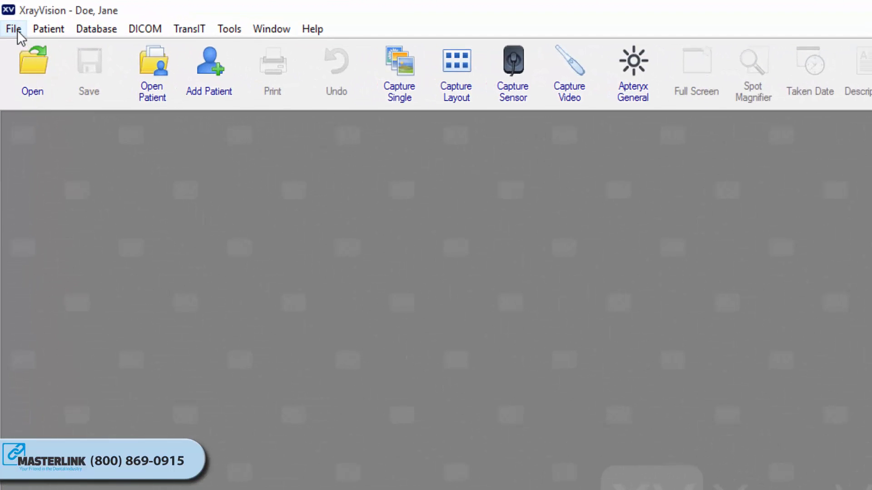
- Start an import of images or layout and add Tile, Tile_2, Tile_3 and Tile_4 from the X-Ray Import -Export folder
left_click(13, 29)
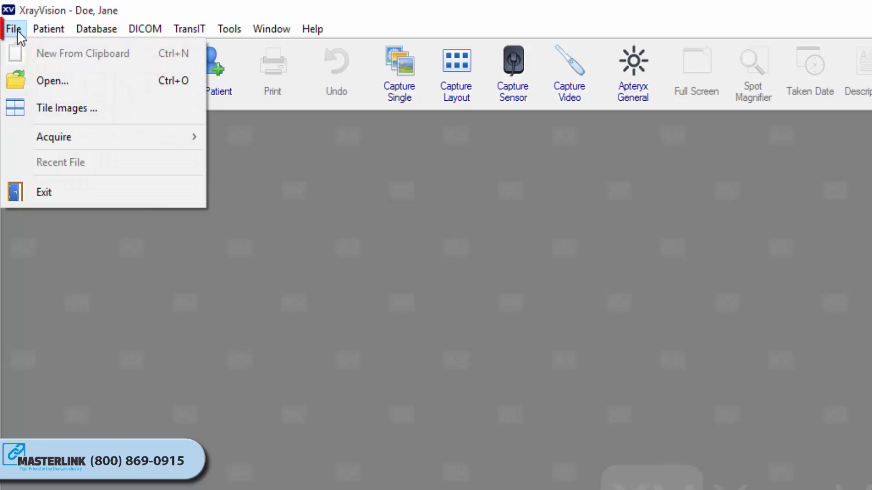
mouse_move(38, 127)
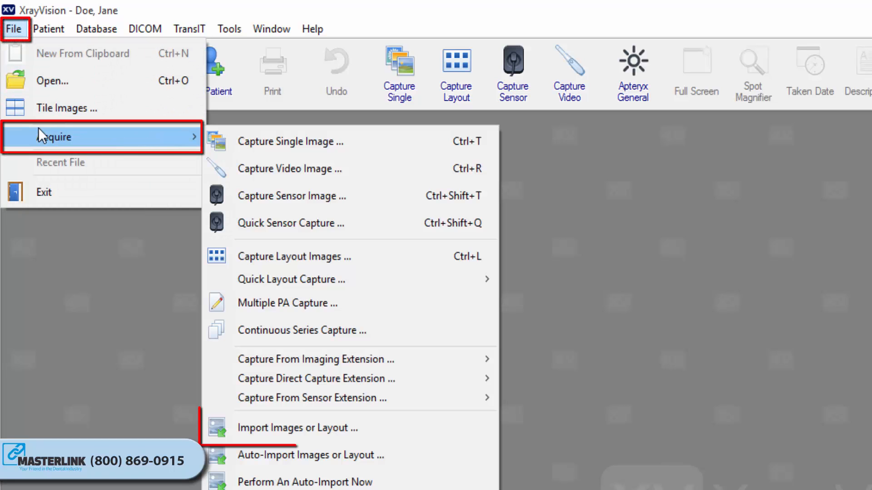
left_click(318, 429)
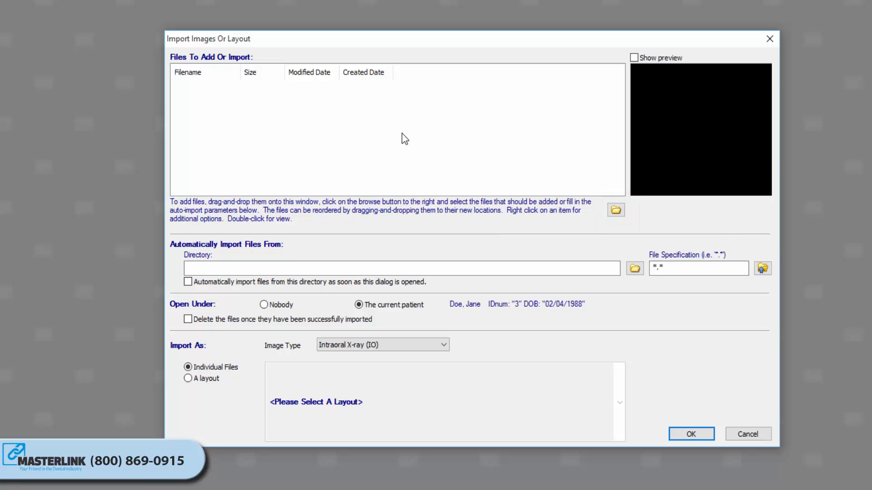
left_click(617, 210)
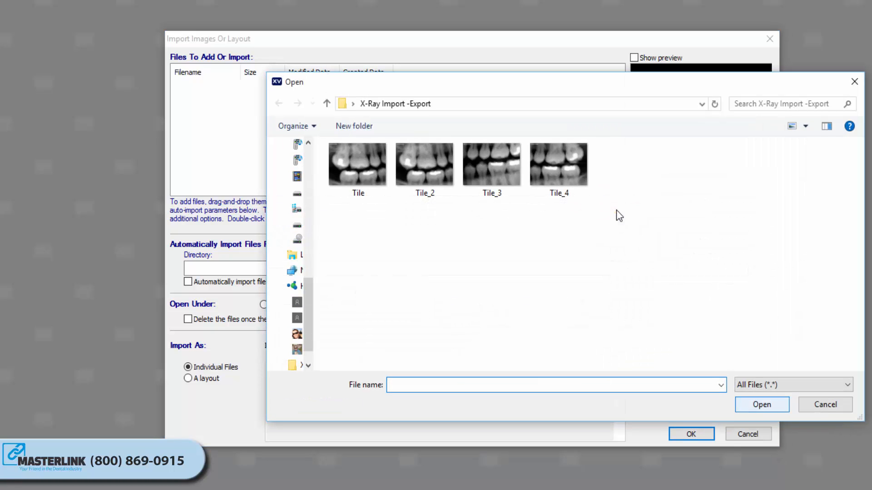
left_click(584, 180)
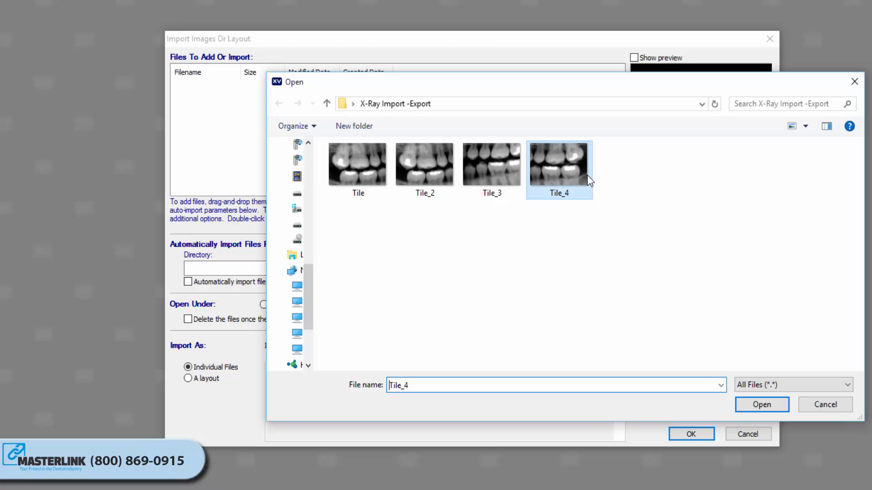
left_click(378, 163, "shift")
left_click(749, 402)
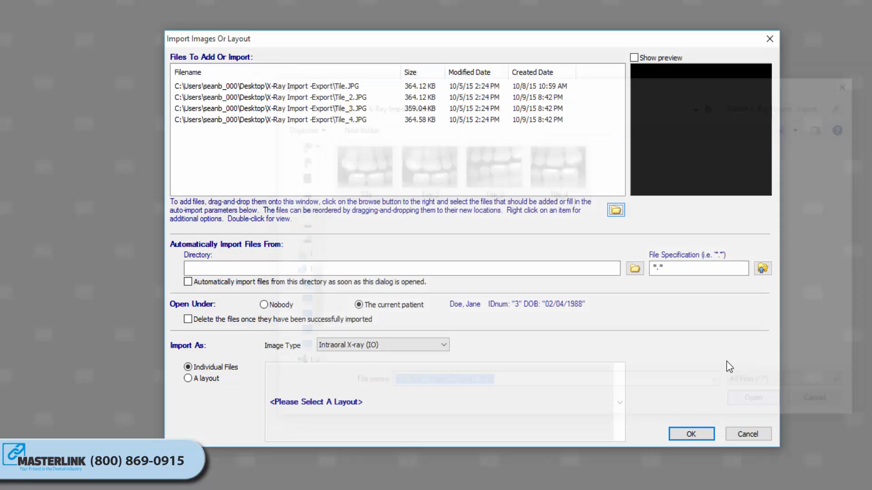
right_click(346, 121)
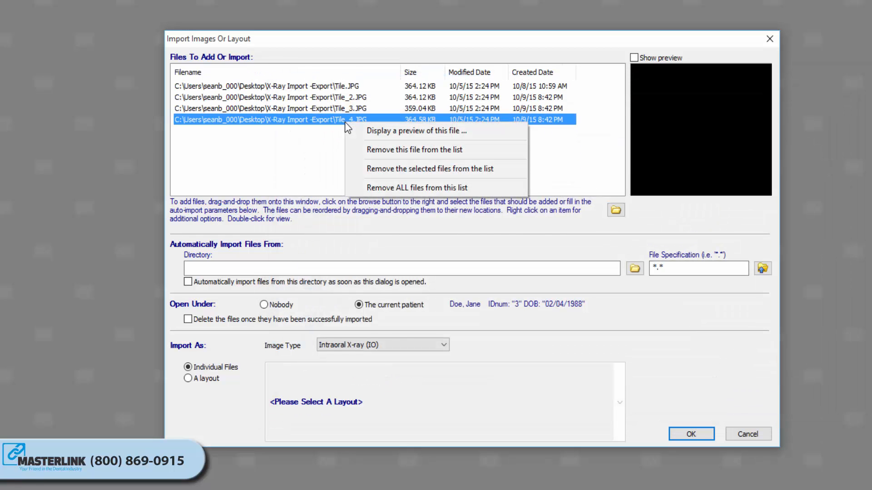
left_click(336, 144)
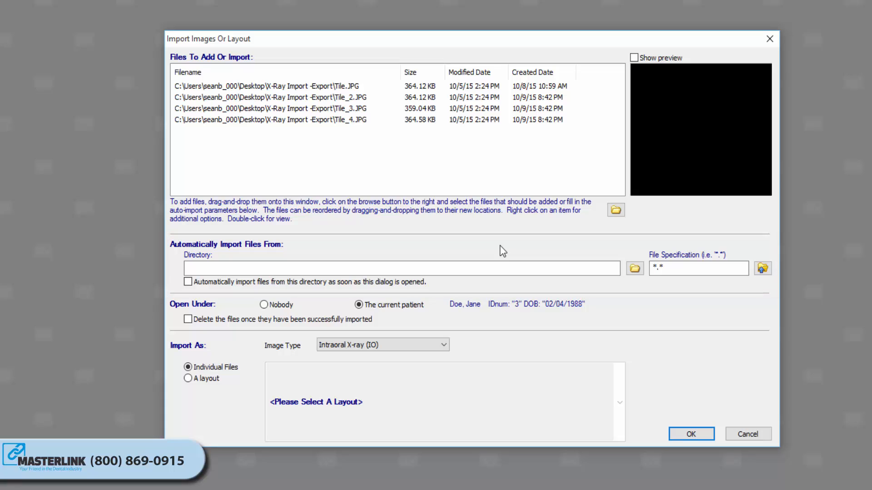
- Set the automatic import directory to the X-Ray Import -Export folder and the file specification to *.JPG
left_click(635, 269)
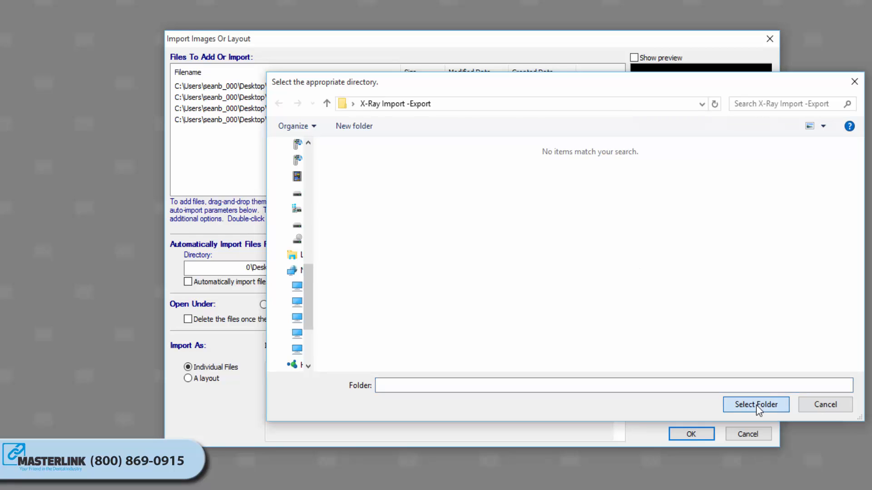
left_click(756, 404)
left_click(699, 269)
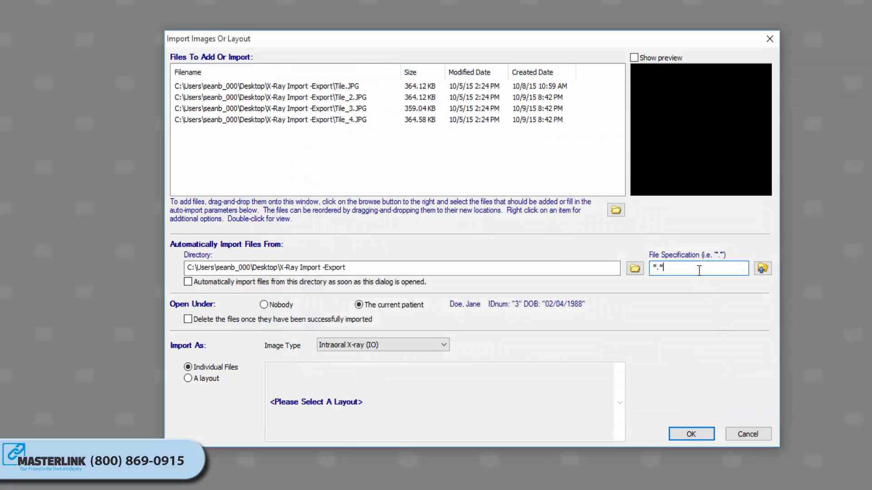
key("BackSpace")
type("JPG")
left_click(187, 320)
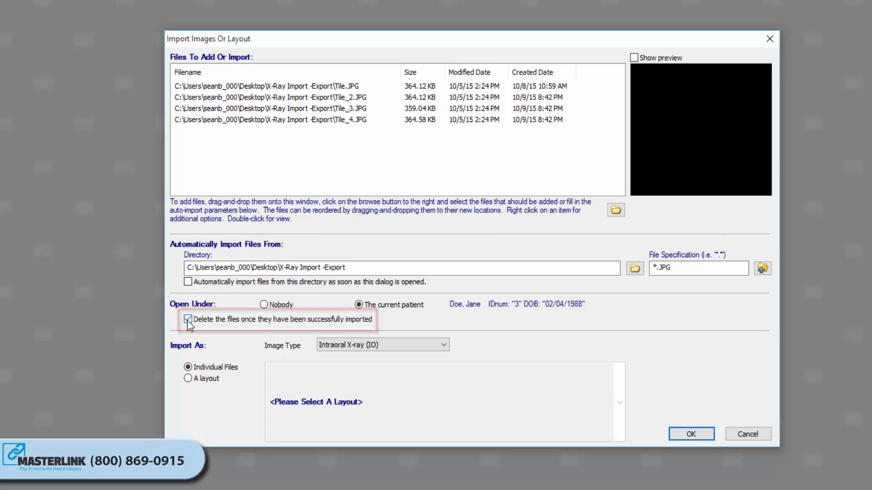
left_click(187, 320)
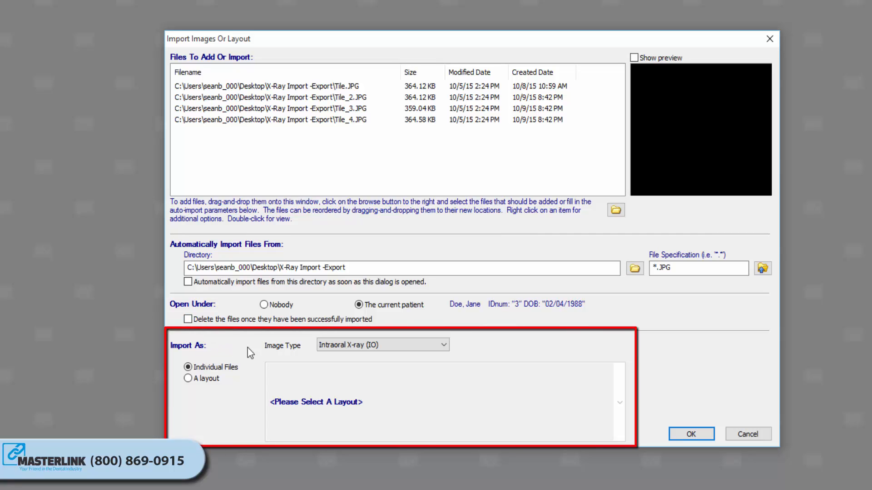
left_click(443, 347)
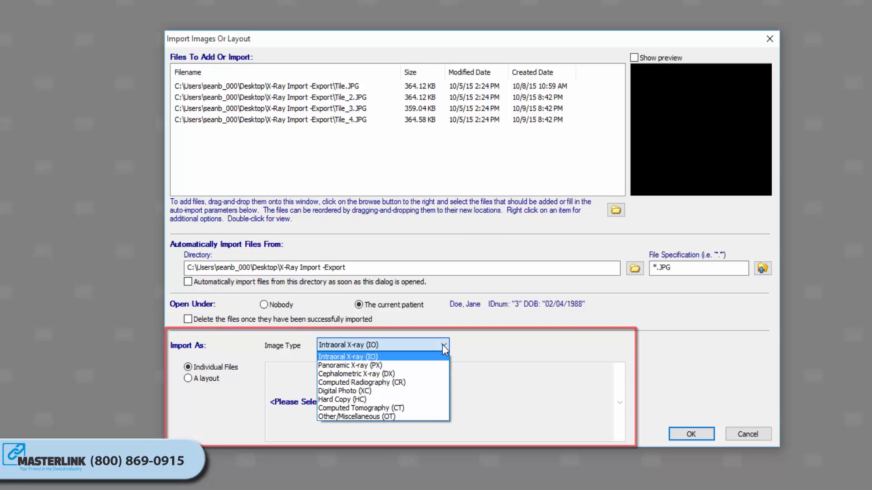
left_click(443, 347)
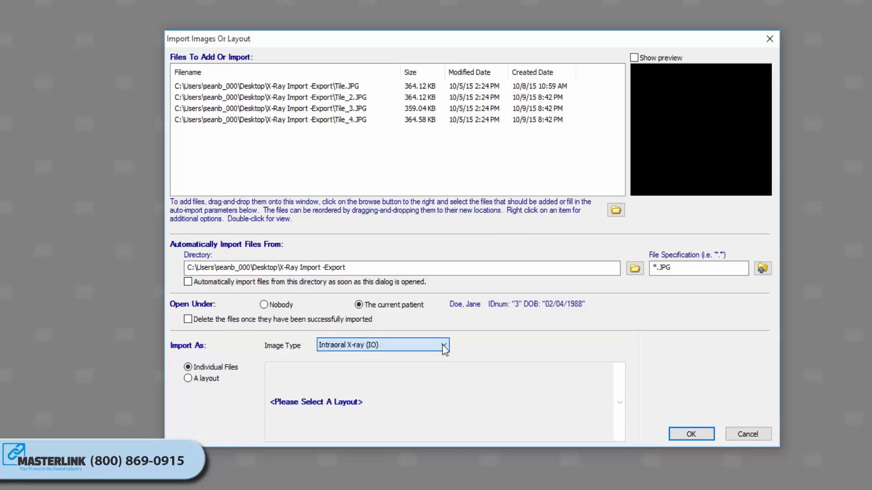
- Import the listed files as a layout, using the 4 Bite Wings layout
left_click(200, 380)
left_click(328, 405)
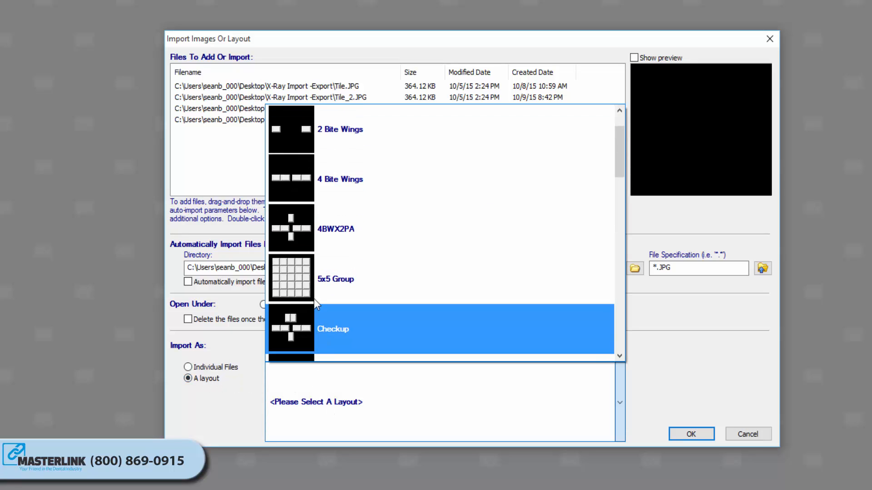
left_click(301, 187)
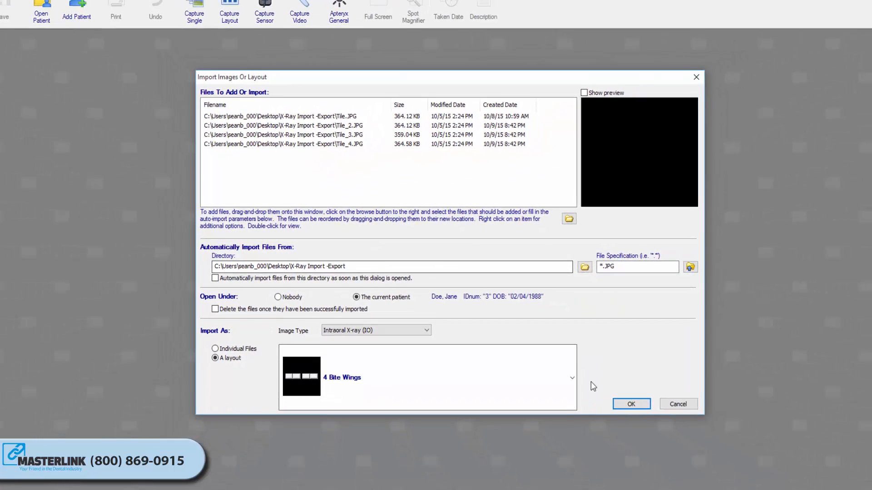
left_click(593, 385)
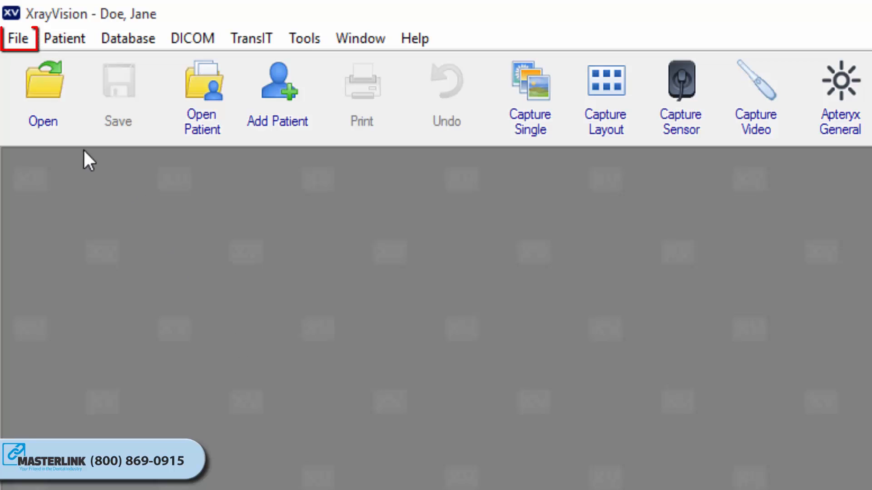
- Open the files Tile, Tile_2, Tile_3 and Tile_4 directly from the X-Ray Import -Export folder
left_click(15, 42)
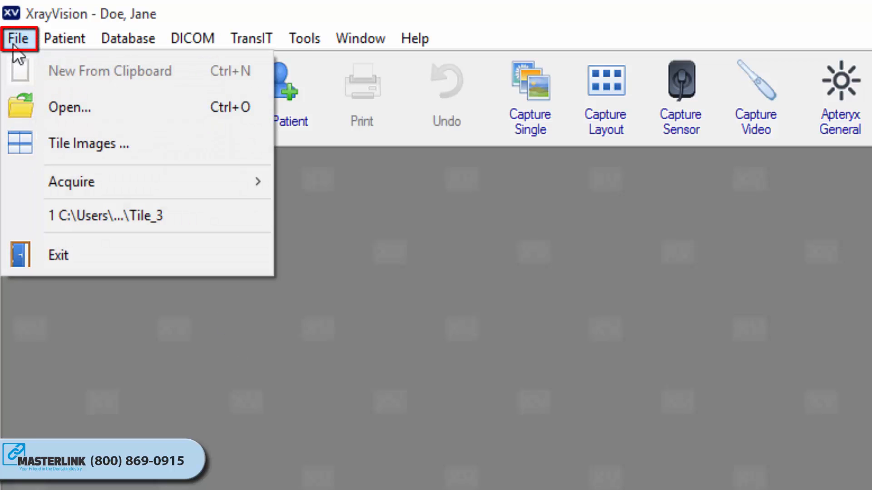
left_click(61, 105)
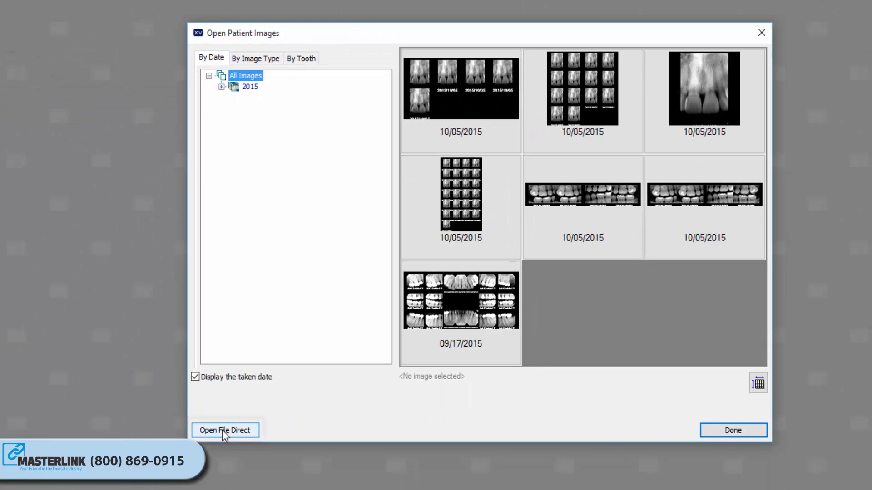
left_click(222, 429)
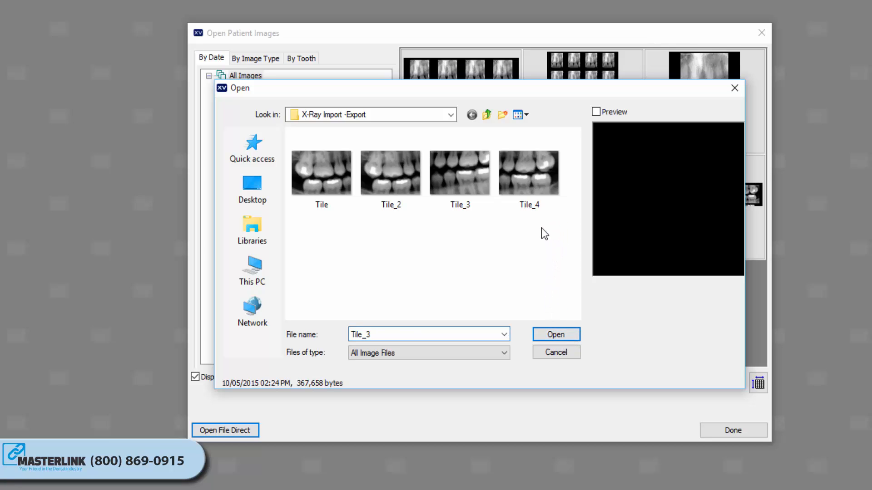
left_click_drag(541, 228, 306, 163)
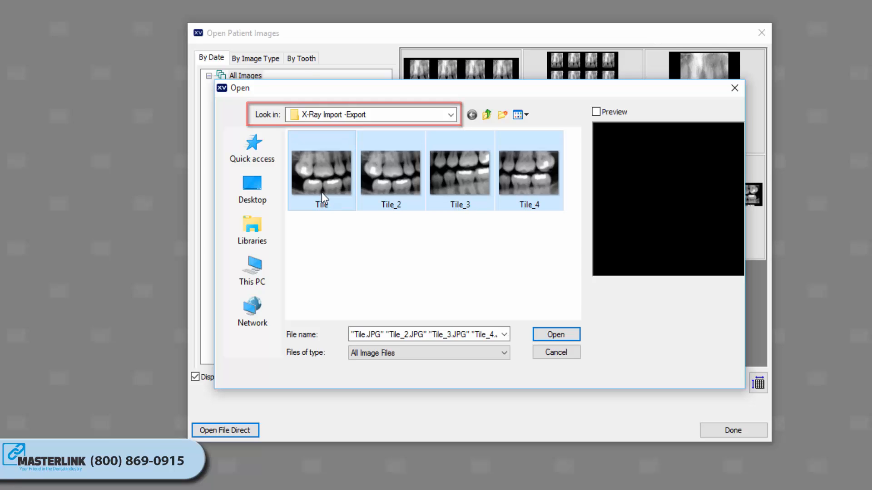
left_click(552, 336)
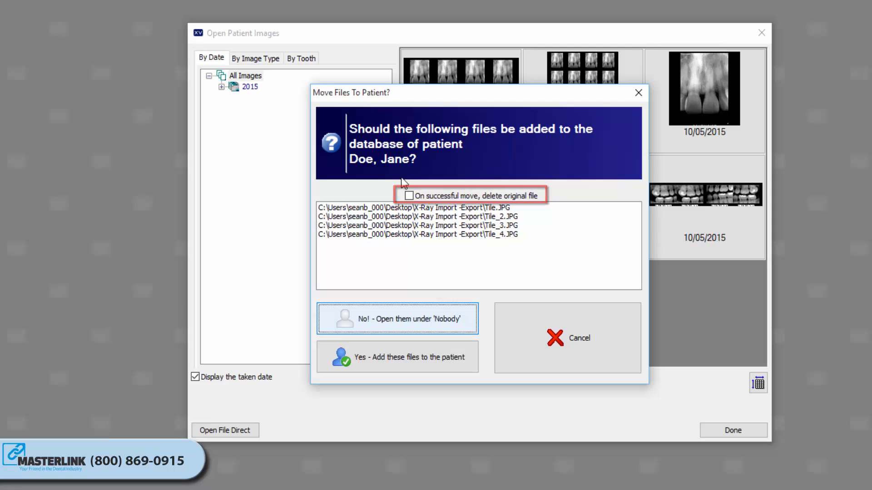
- Add the four files to the current patient and classify them as Intraoral X-ray (IO)
left_click(389, 358)
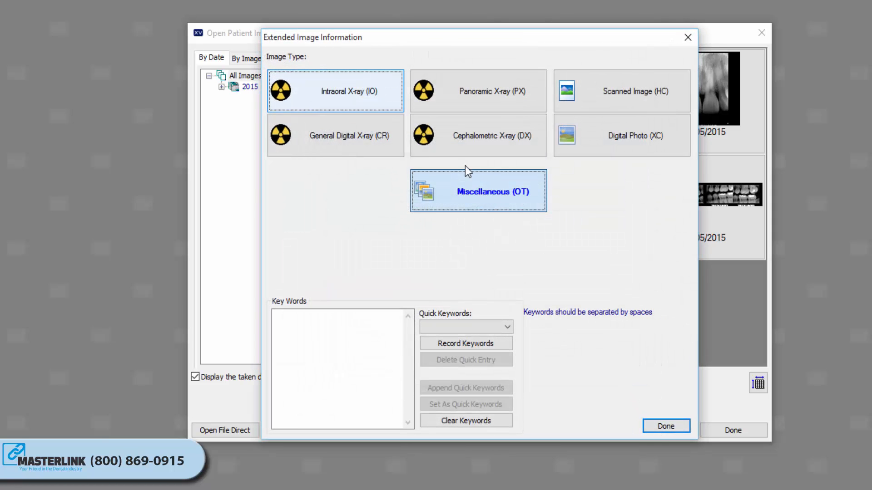
left_click(321, 90)
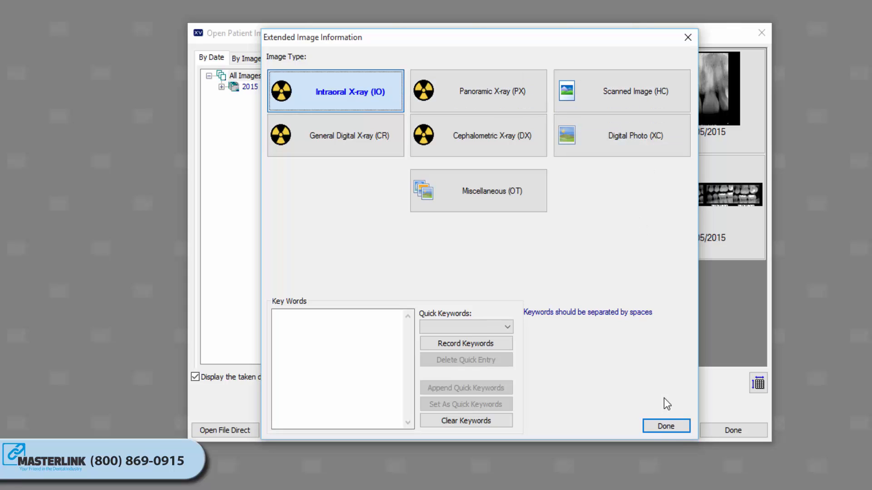
left_click(666, 425)
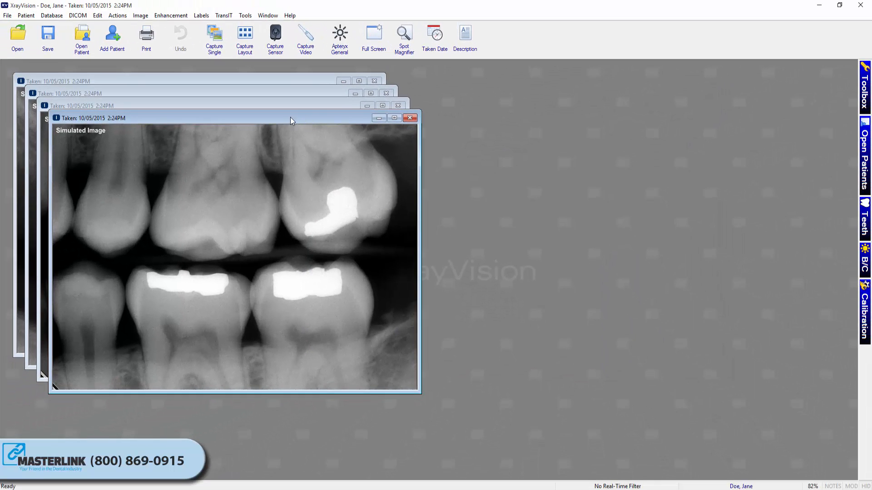
- Spread the four cascaded x-ray image windows across the workspace so that each image can be seen
left_click_drag(290, 117, 710, 69)
left_click_drag(283, 110, 727, 204)
left_click_drag(270, 98, 242, 212)
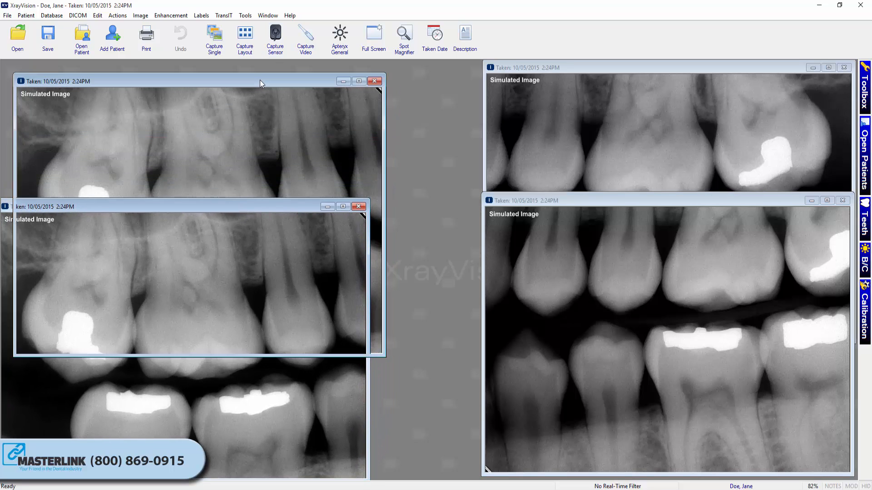
left_click_drag(260, 80, 246, 73)
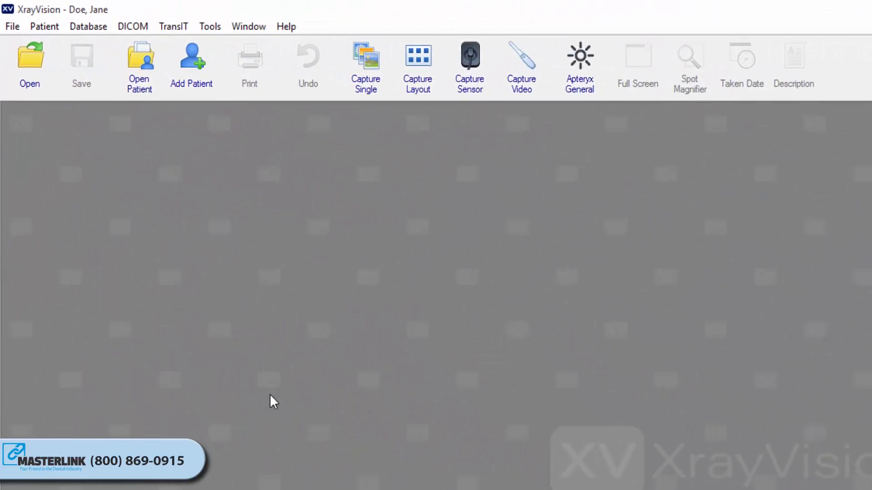
- Open the auto-import settings for images or layouts and choose the desktop folder X-Ray Import -Export as the source directory
left_click(12, 28)
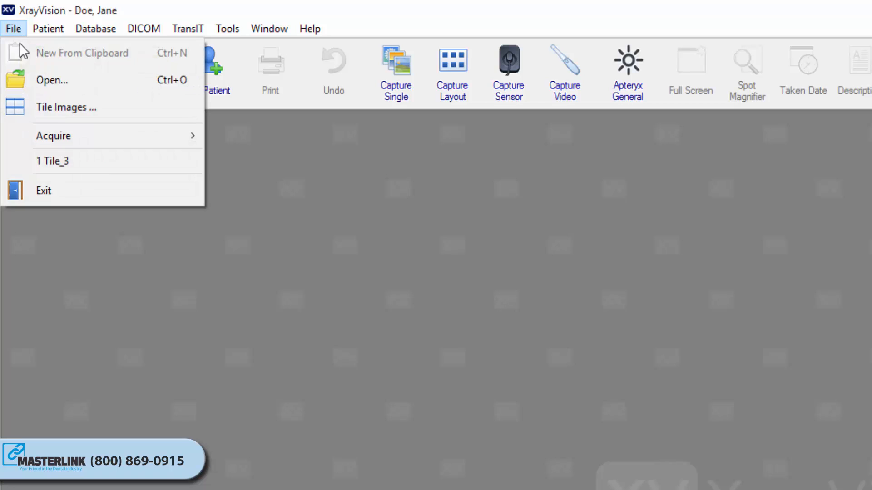
mouse_move(71, 138)
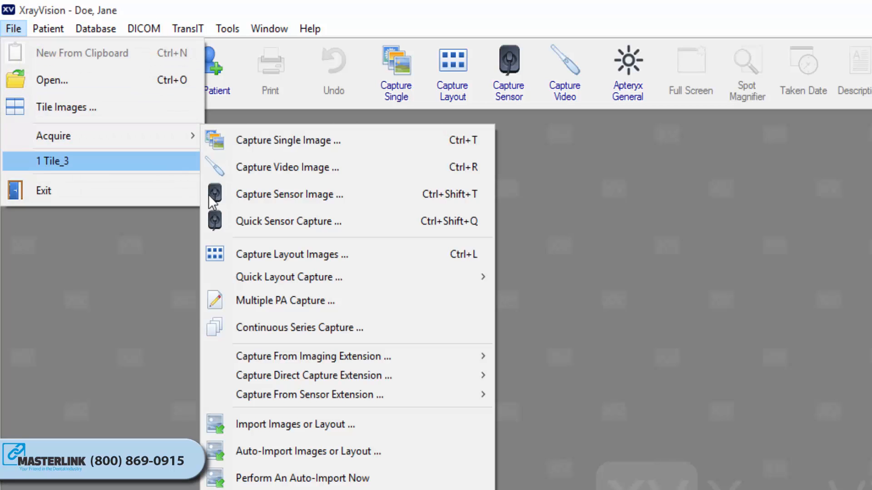
left_click(334, 454)
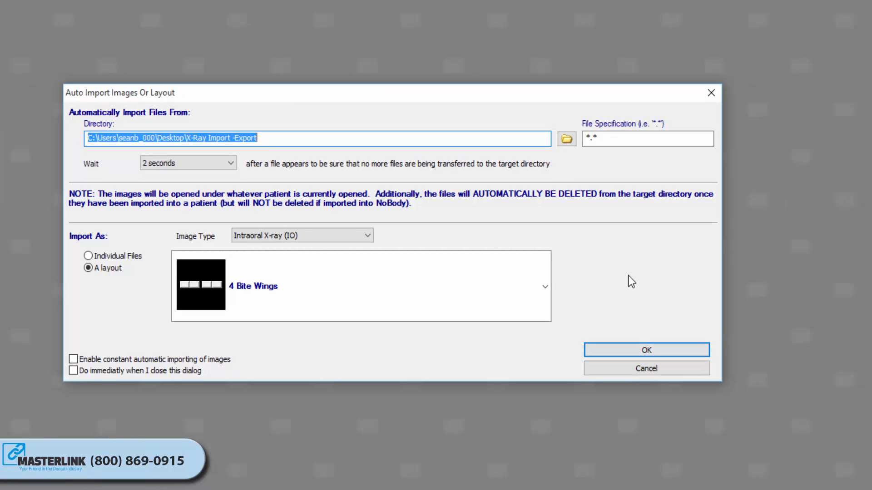
left_click(568, 139)
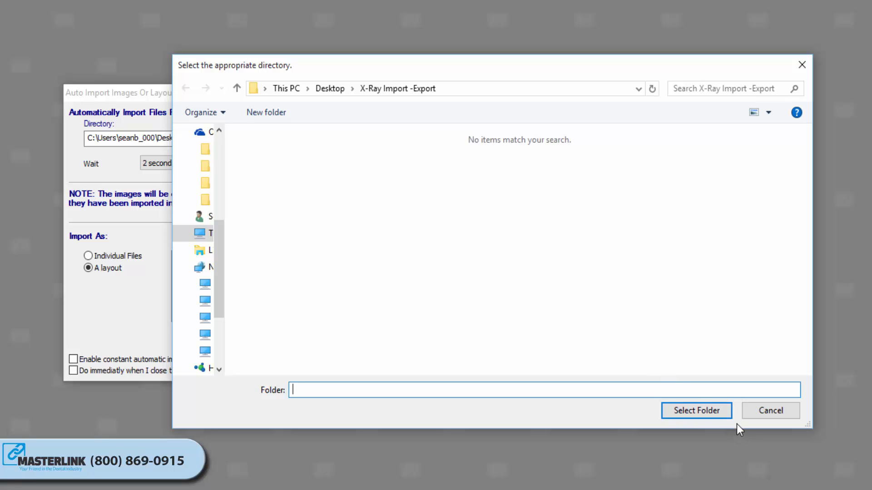
left_click(717, 413)
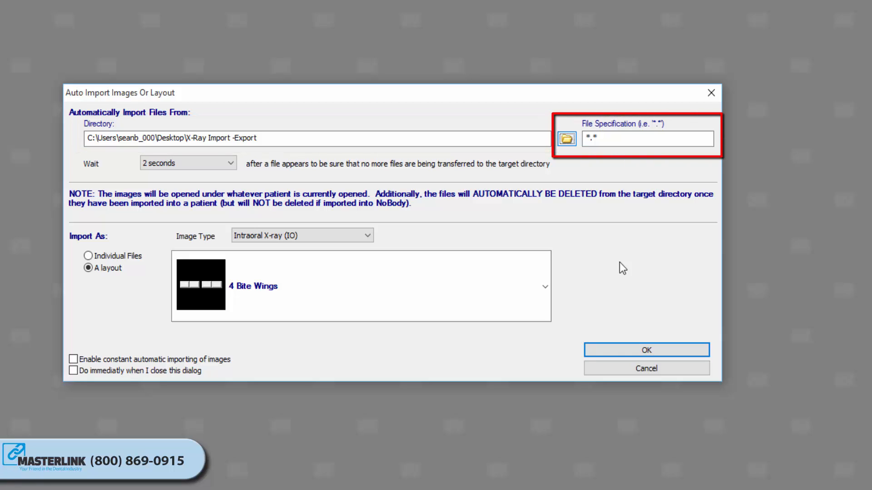
- Set the auto-import file specification to *.JPG and keep the wait time at 2 seconds
left_click(605, 139)
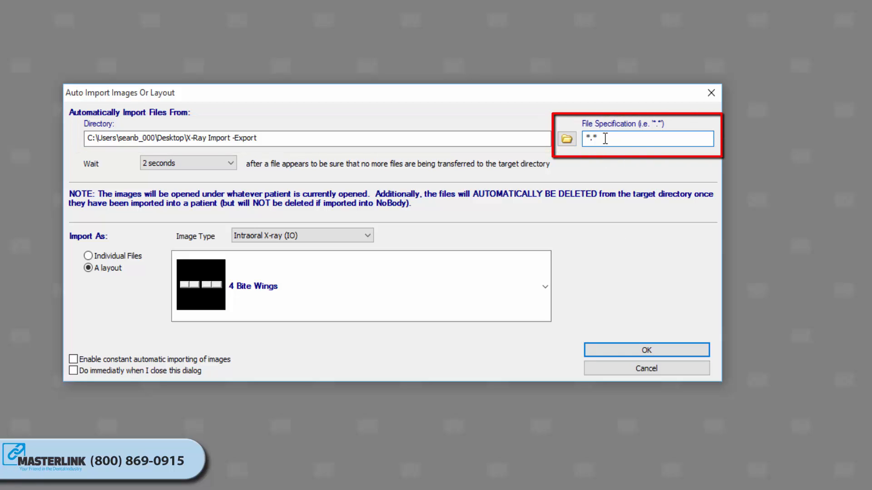
key("BackSpace")
type("JPG")
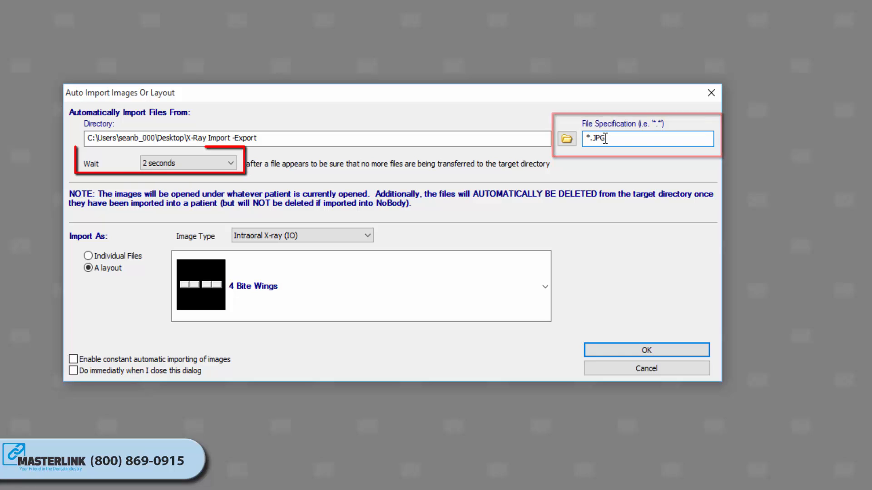
left_click(202, 165)
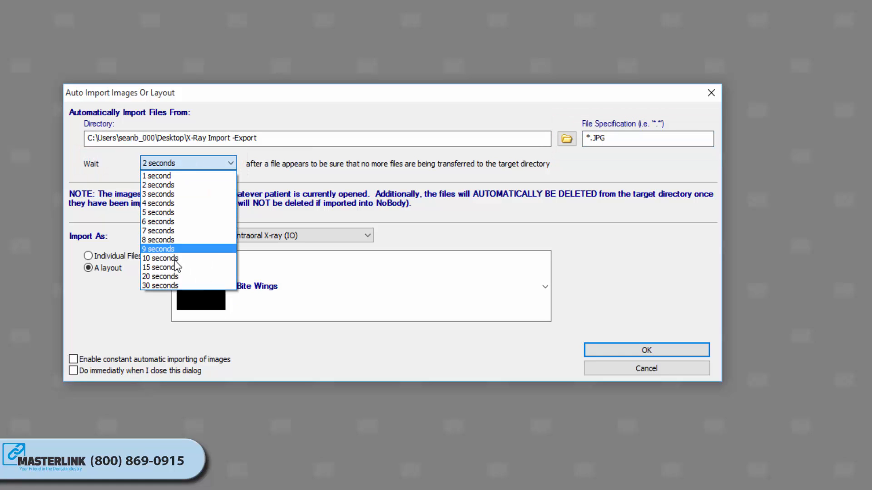
left_click(295, 167)
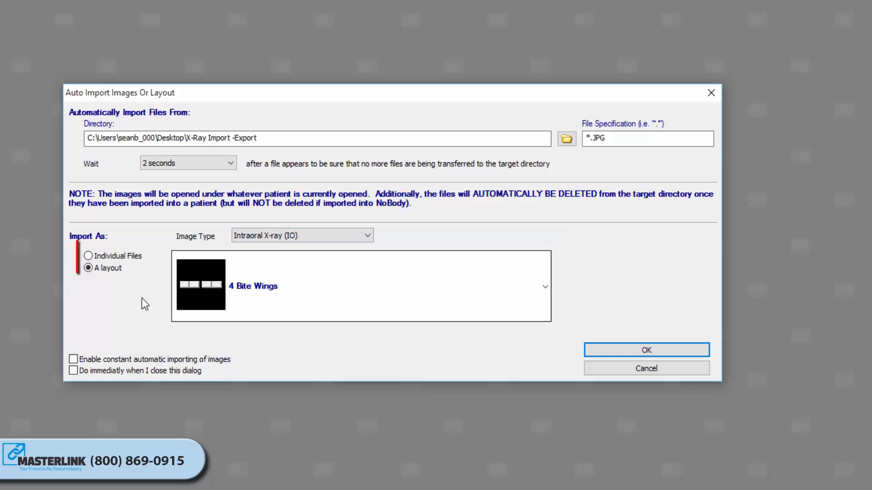
- Set the auto-import to bring the files in as a layout, using the 4 Bite Wings layout
left_click(120, 260)
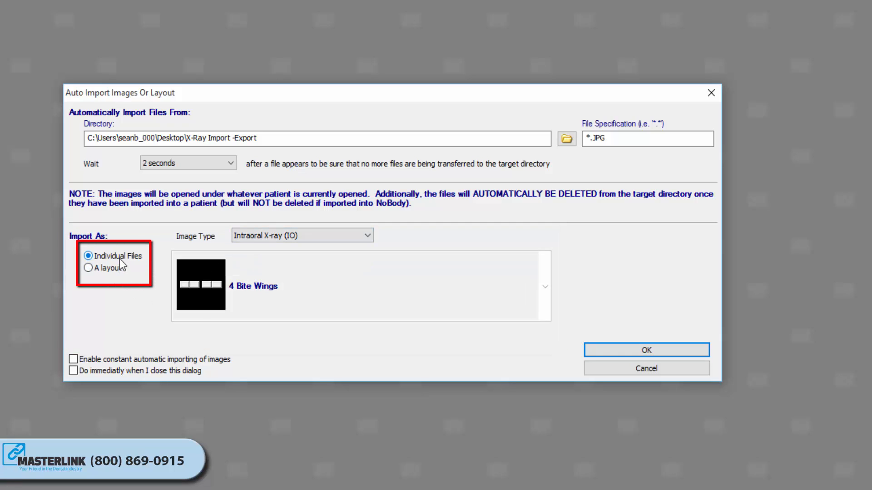
left_click(113, 271)
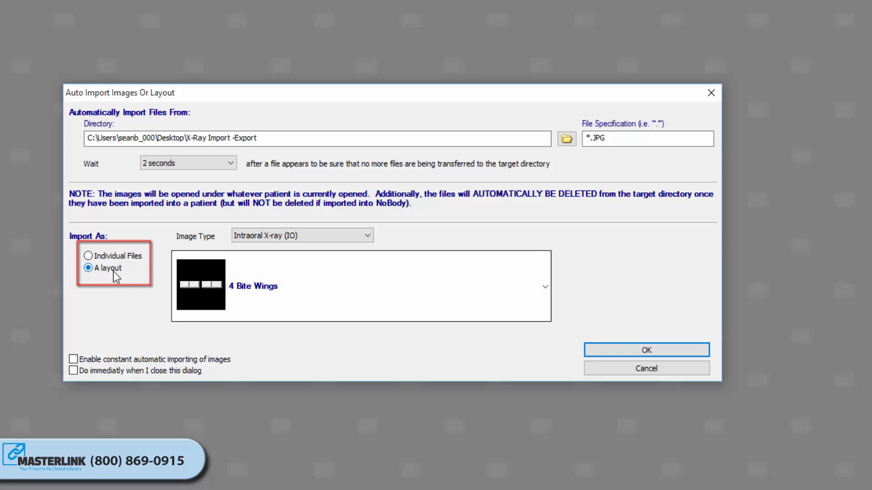
left_click(304, 291)
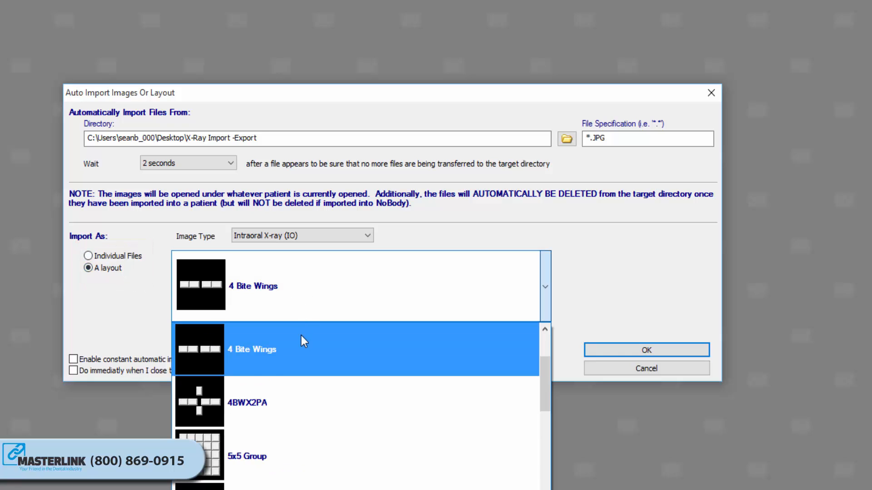
left_click(297, 358)
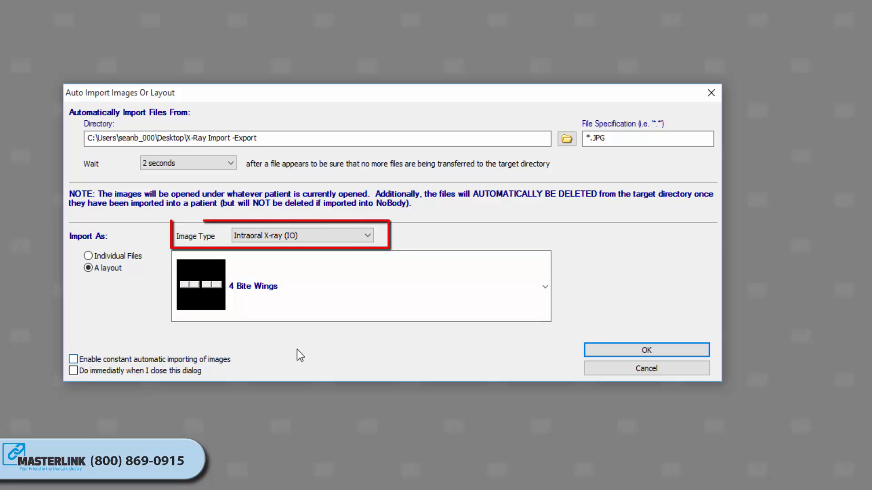
- Set the image type to Intraoral X-ray (IO), enable importing immediately on closing the dialog, and accept the auto-import settings
left_click(365, 236)
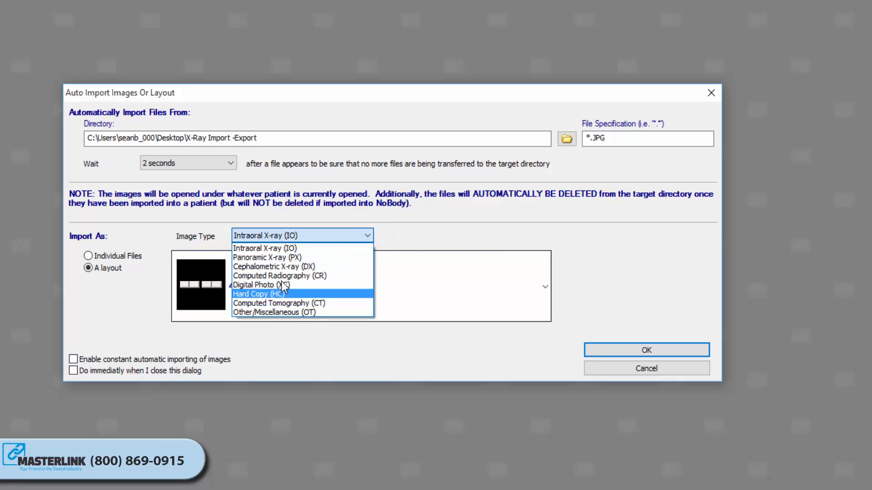
left_click(274, 248)
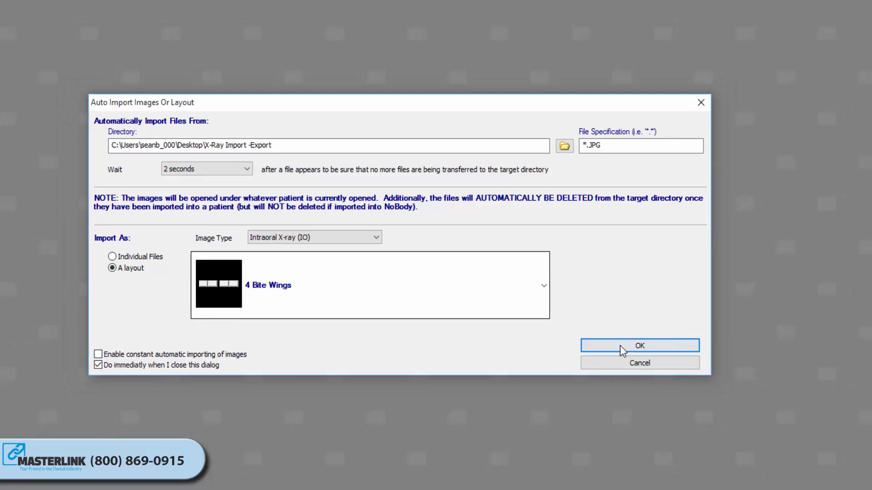
left_click(645, 351)
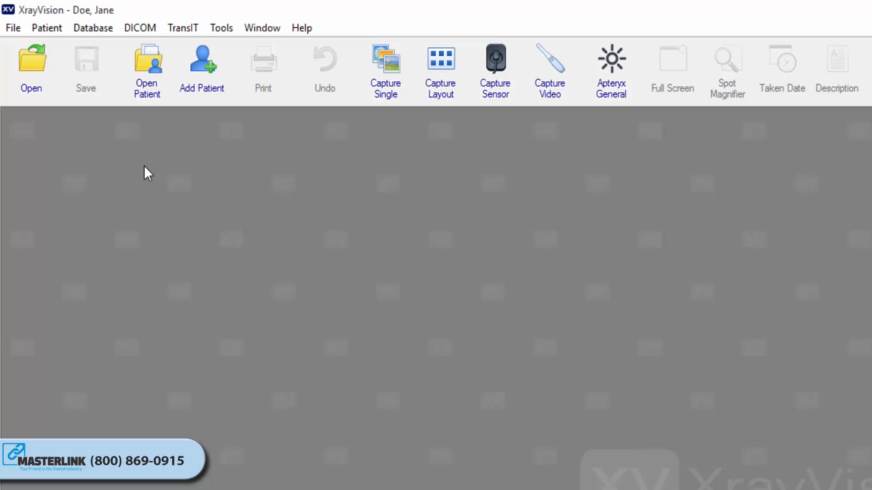
- Perform an auto-import now with the saved settings
left_click(16, 26)
mouse_move(49, 129)
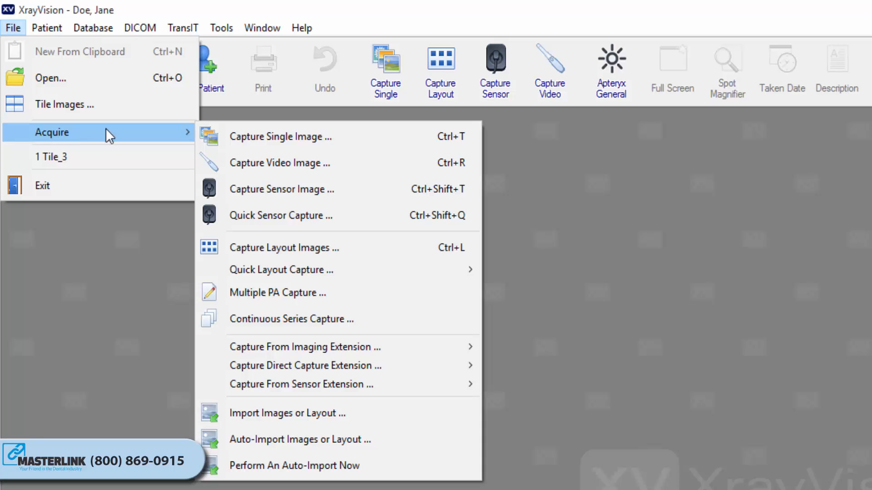
left_click(289, 464)
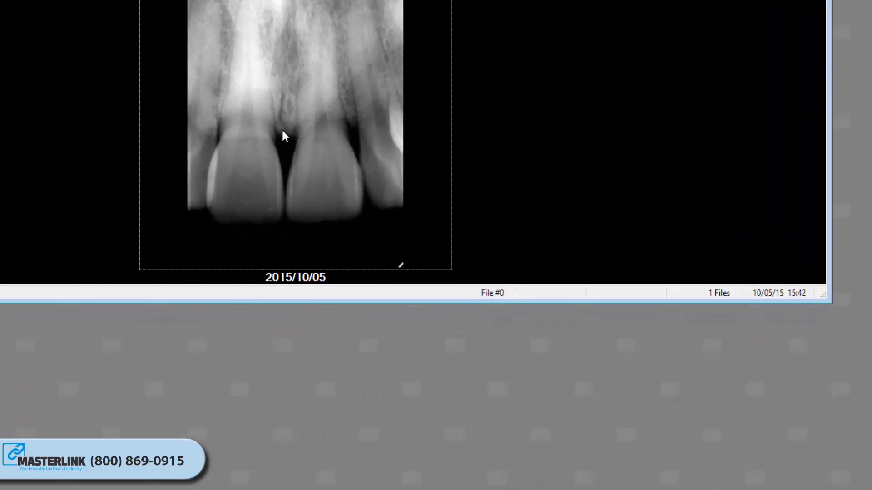
- Move only the displayed front-tooth image to another patient's record and acknowledge the note about the source layout
right_click(420, 230)
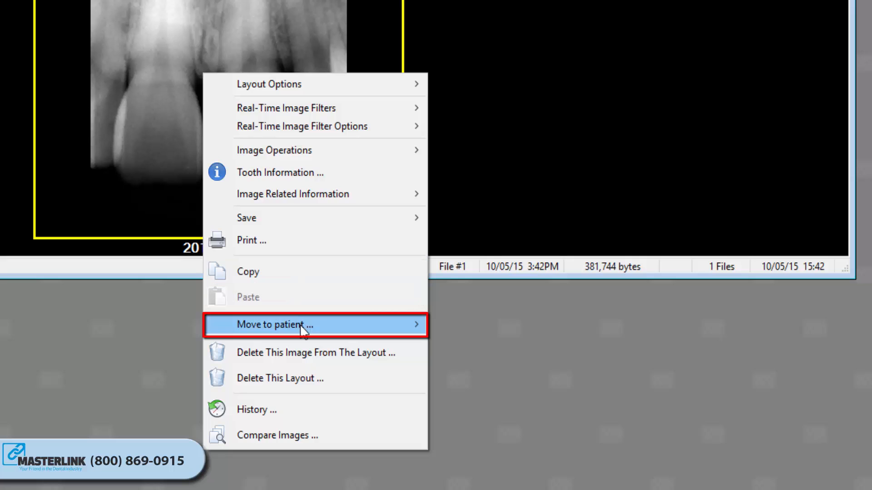
mouse_move(302, 331)
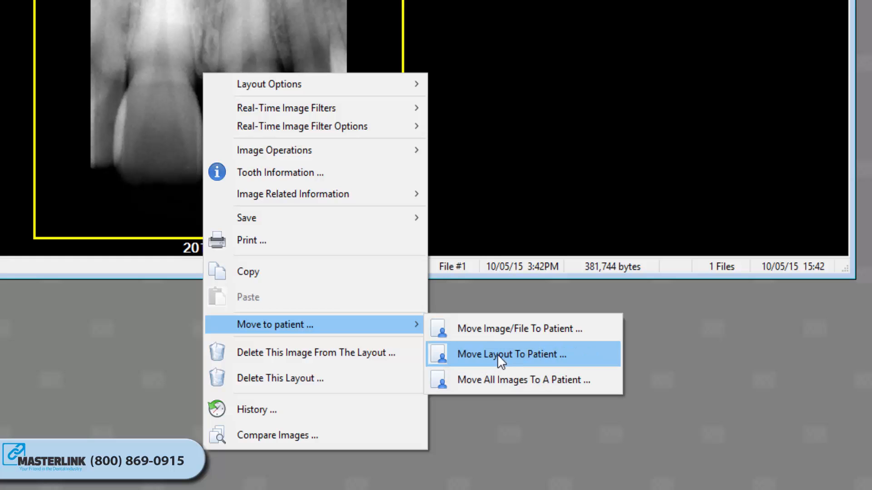
left_click(497, 329)
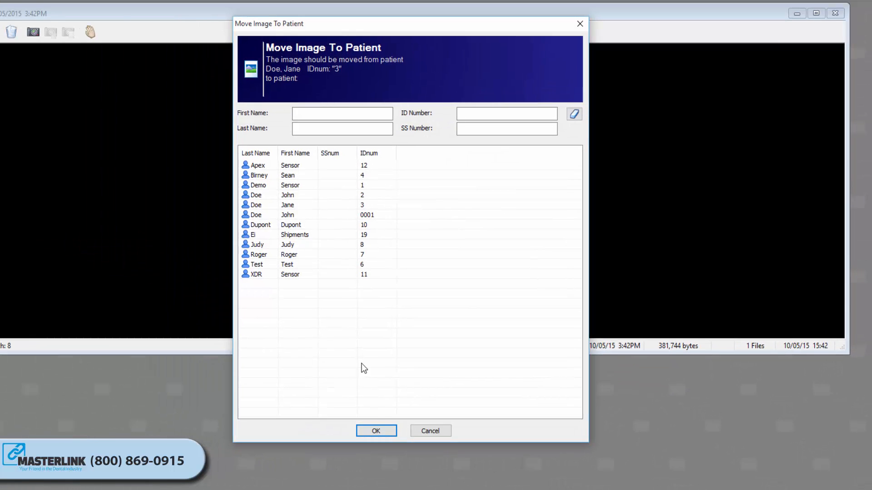
left_click(257, 196)
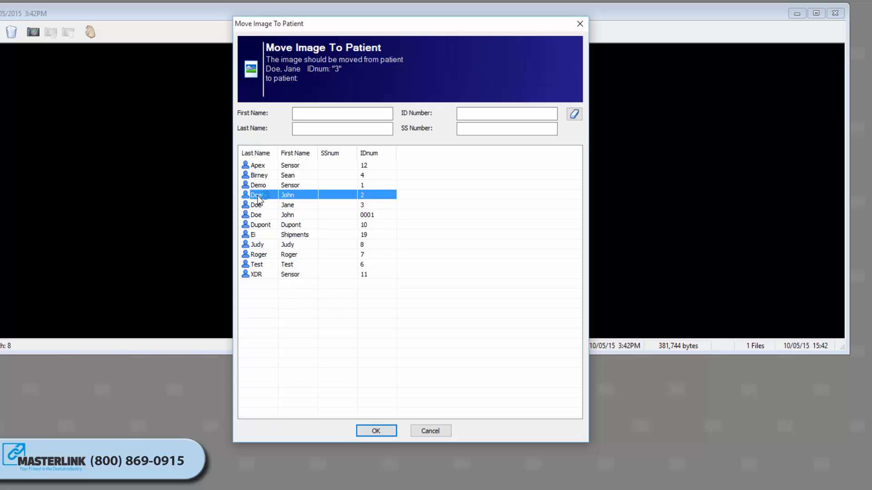
left_click(377, 431)
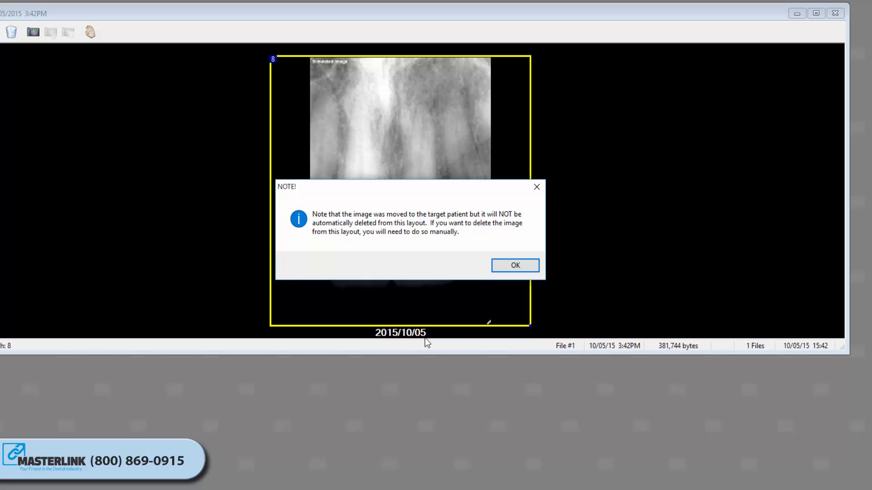
left_click(506, 268)
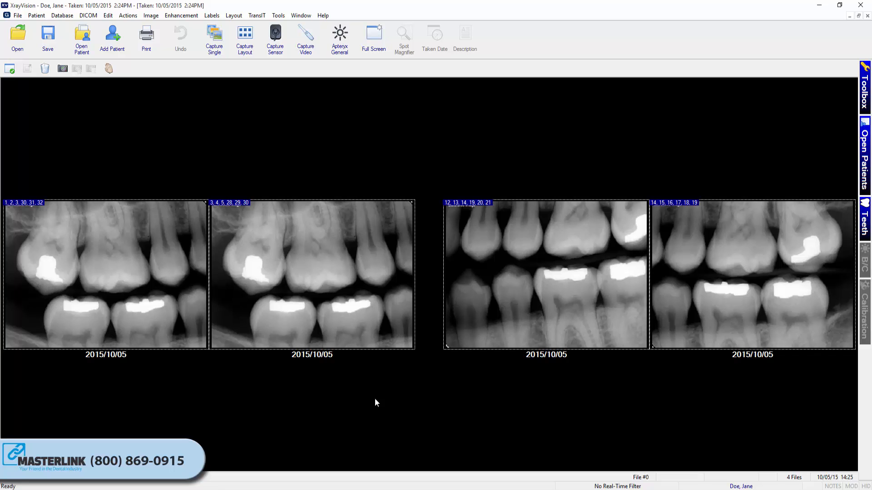
- Move the entire four-image bite-wing layout to another patient's record
right_click(340, 251)
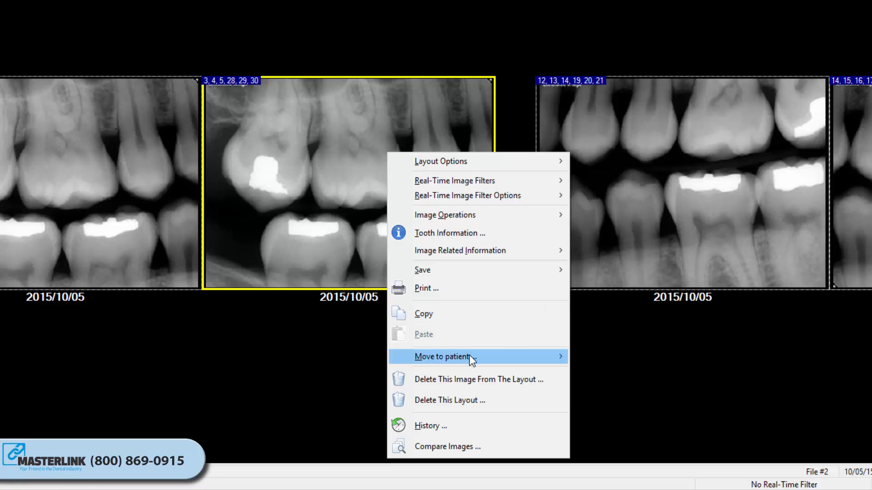
mouse_move(489, 357)
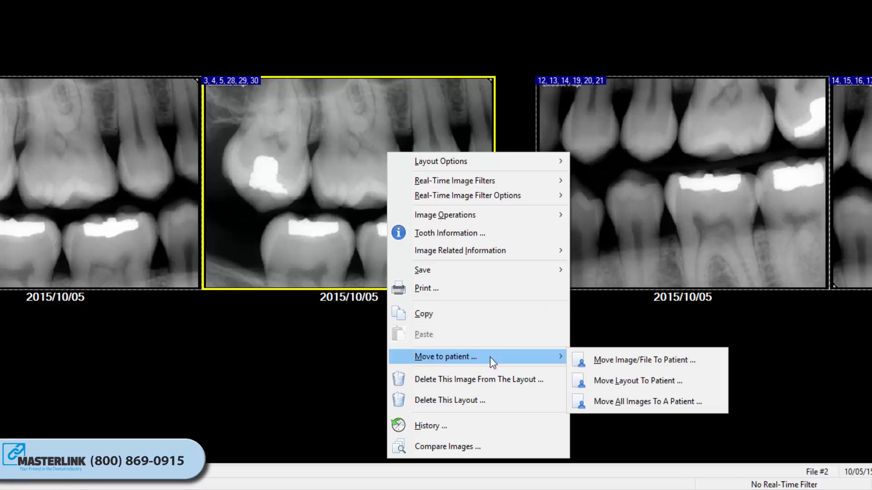
left_click(616, 383)
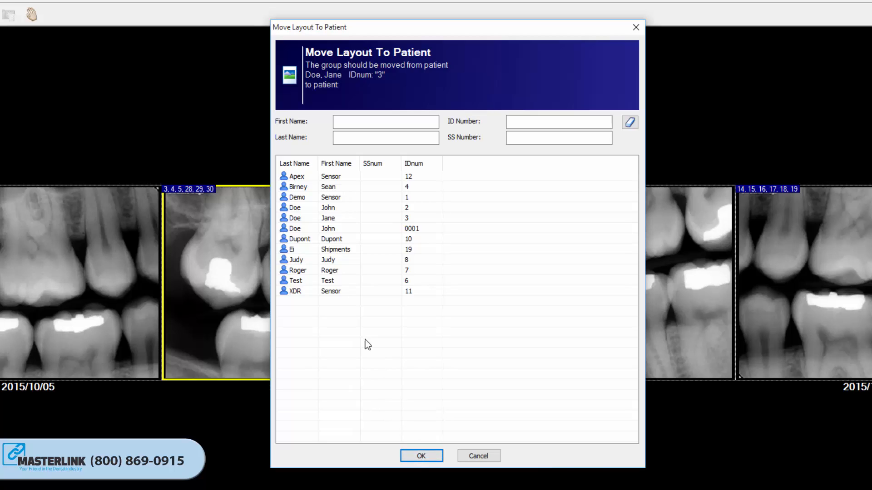
left_click(329, 229)
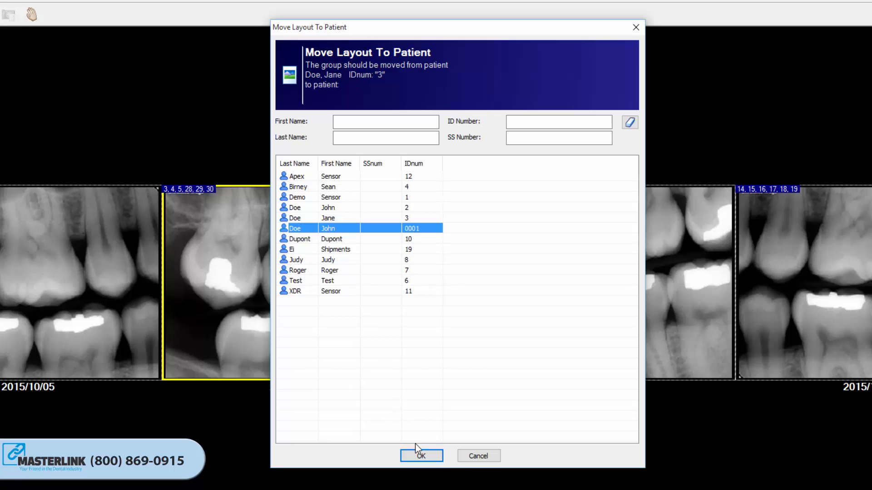
left_click(419, 455)
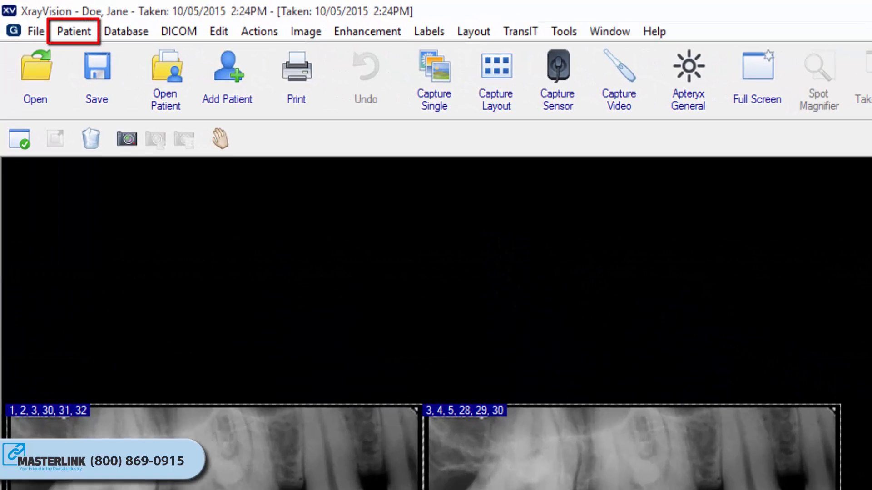
- Set up an export of the patient's images to the X-Ray Import -Export folder, keeping JPEG conversion and special exporting for directly captured images enabled
left_click(68, 33)
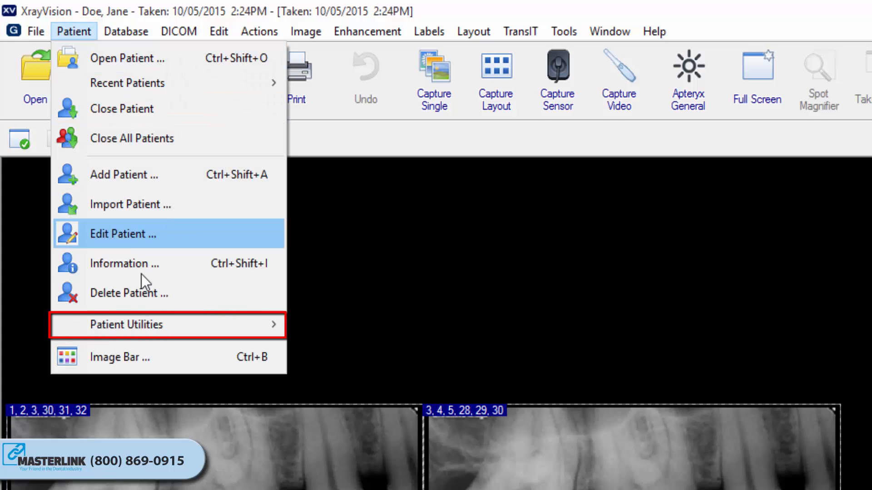
mouse_move(145, 323)
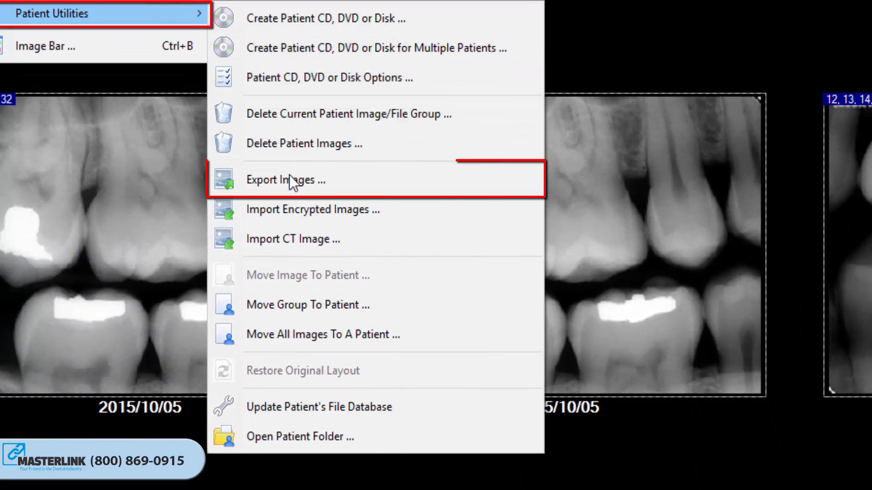
left_click(289, 182)
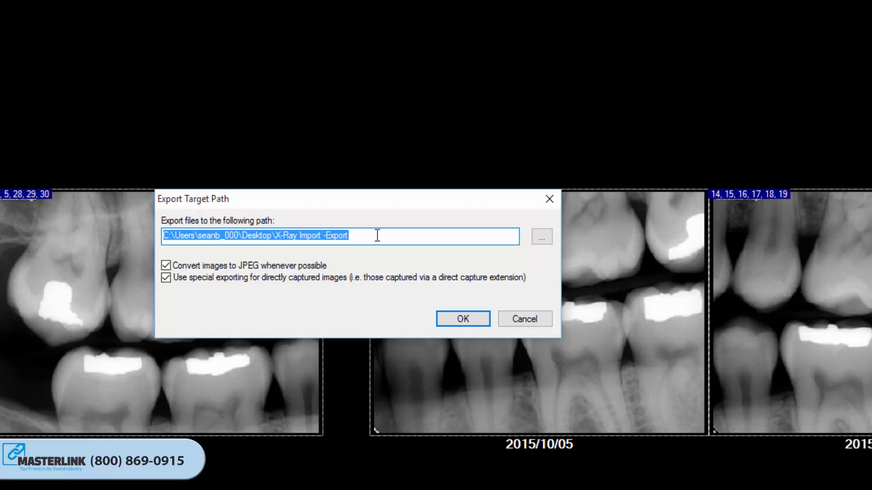
left_click(544, 239)
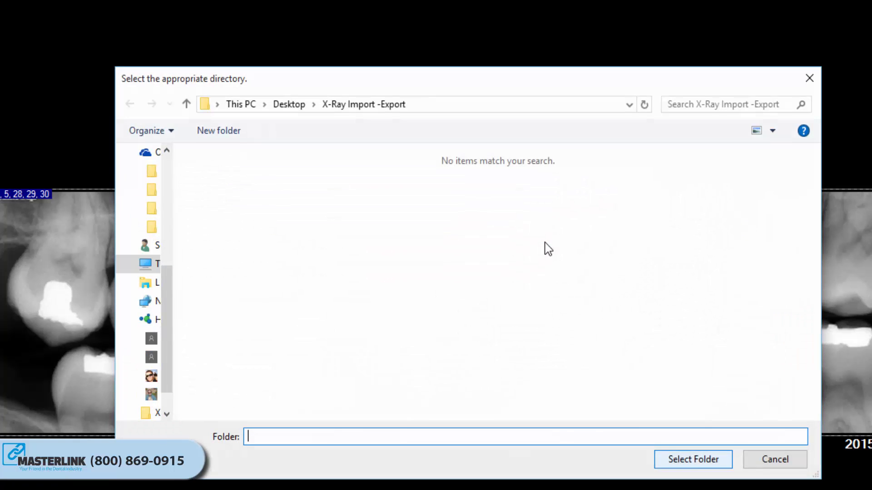
left_click(670, 462)
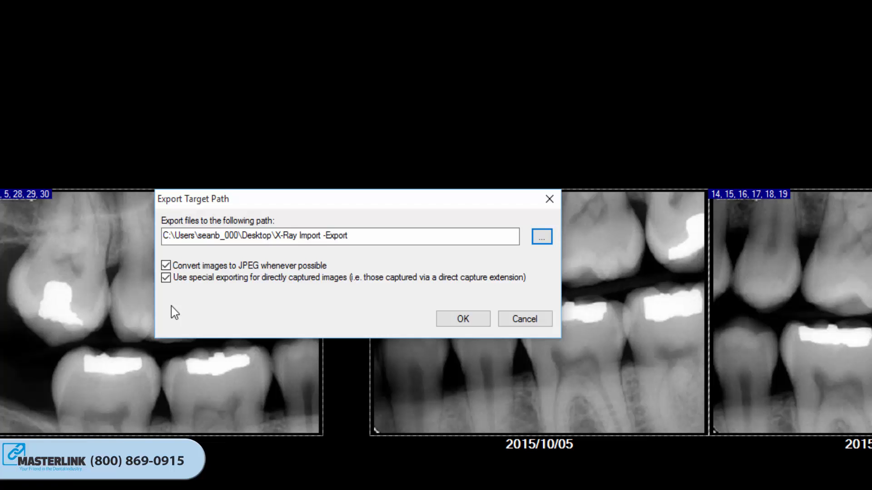
left_click(451, 321)
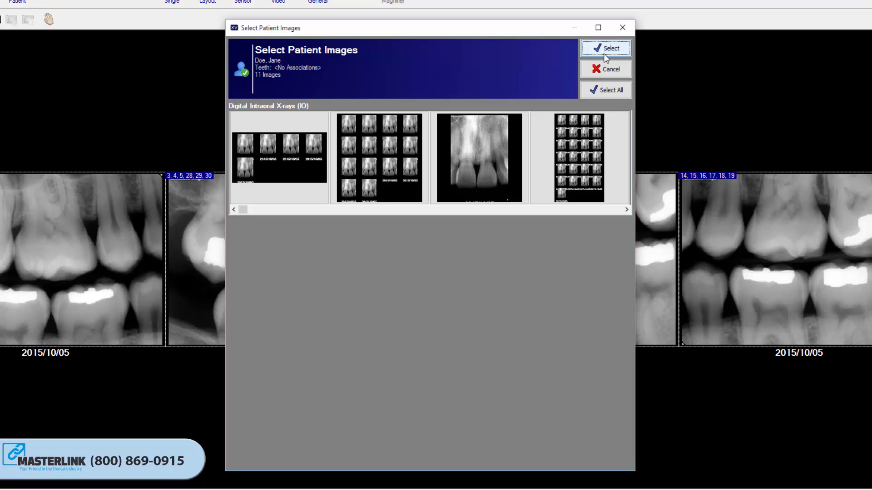
- Select the three individual bite-wing images beside the four-image layout for export and confirm the selection
left_click(627, 211)
left_click(627, 210)
left_click(628, 211)
left_click(627, 210)
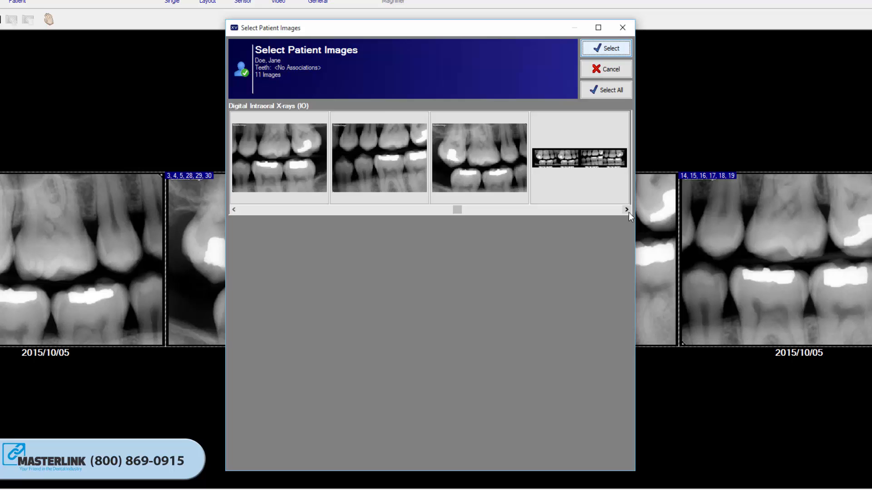
left_click(505, 159)
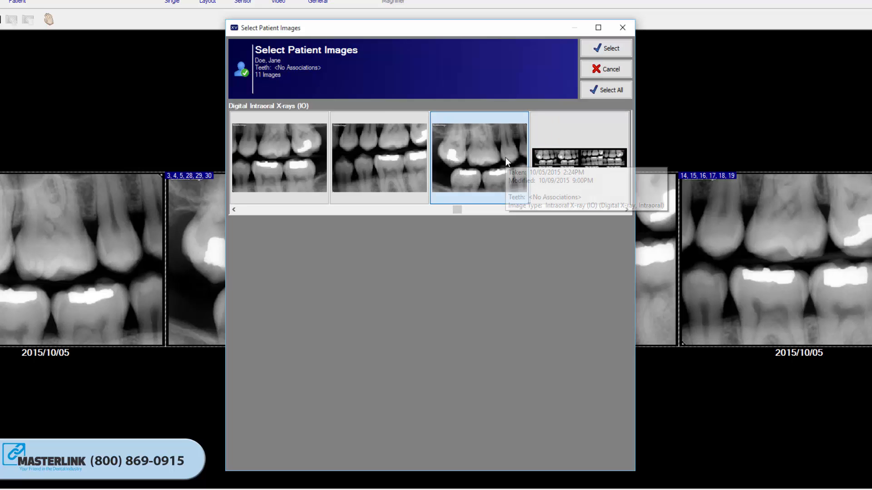
left_click(410, 158)
left_click(281, 167)
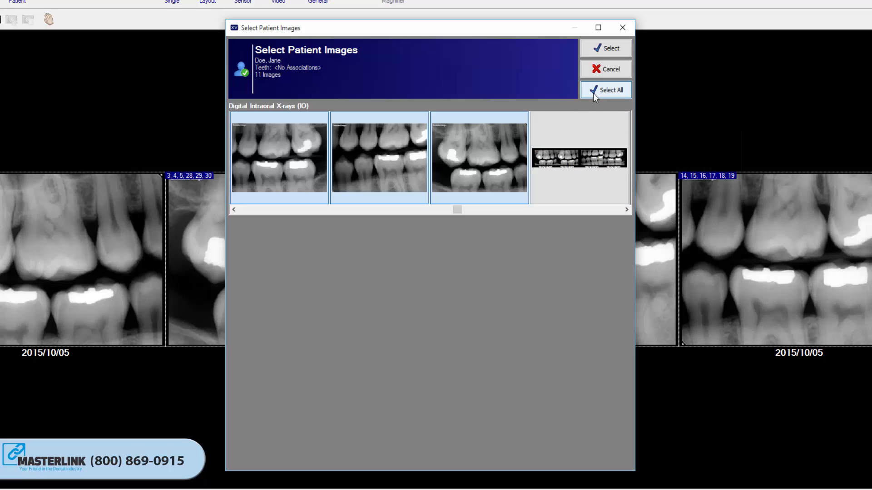
left_click(598, 51)
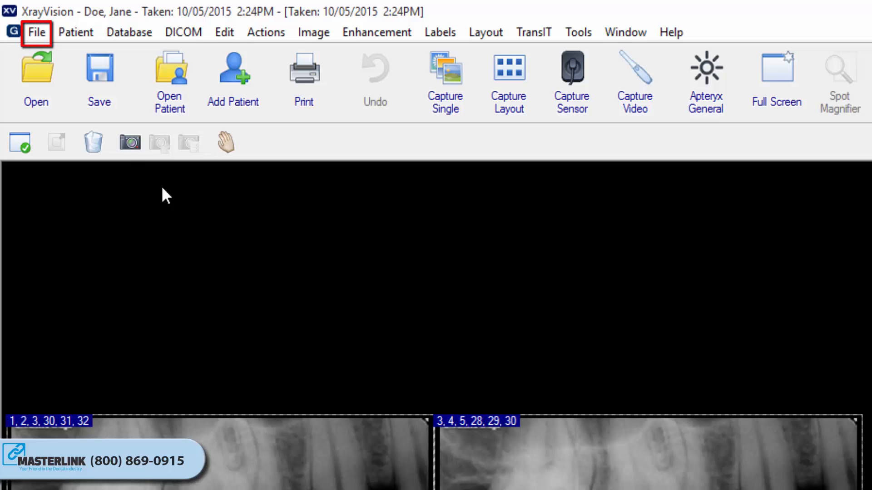
- Create a new auto export named Test that saves to the X-Ray Import -Export folder, without a patient subdirectory
left_click(37, 32)
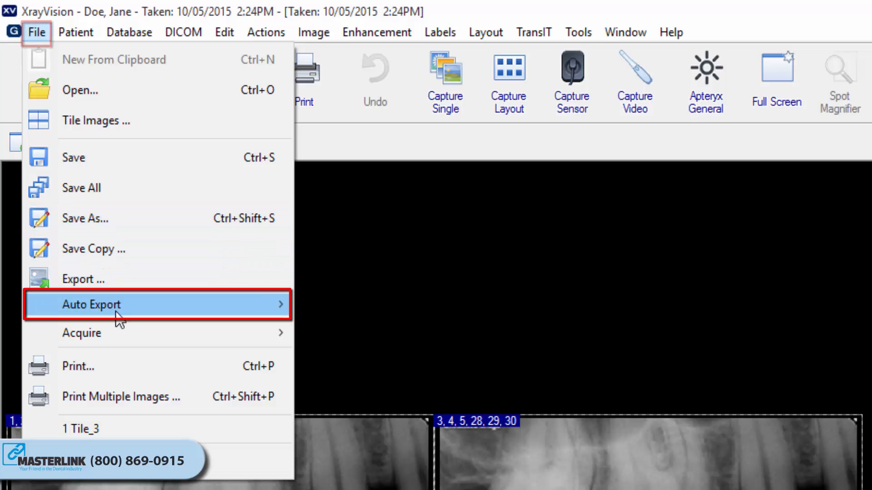
mouse_move(119, 318)
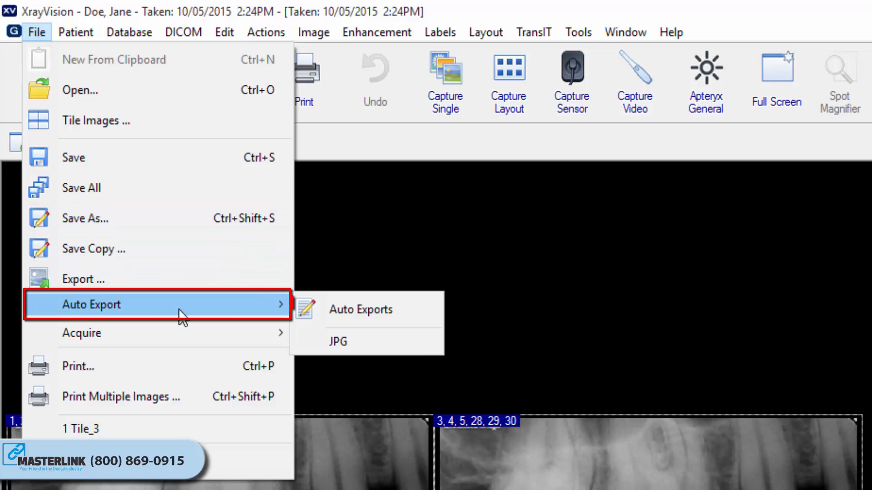
left_click(405, 316)
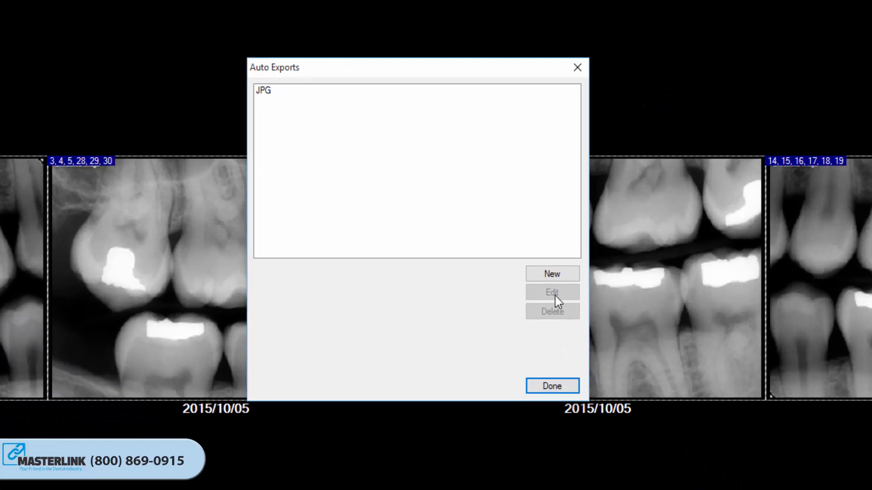
left_click(552, 275)
type("Test")
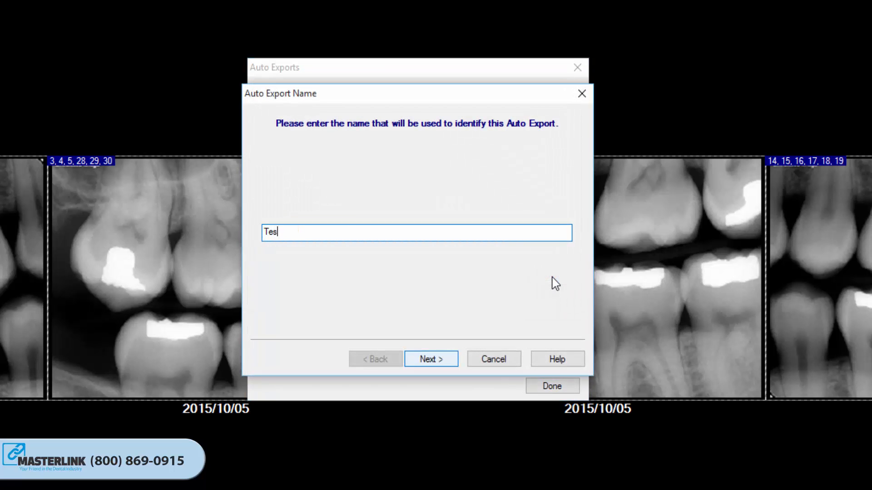
left_click(430, 361)
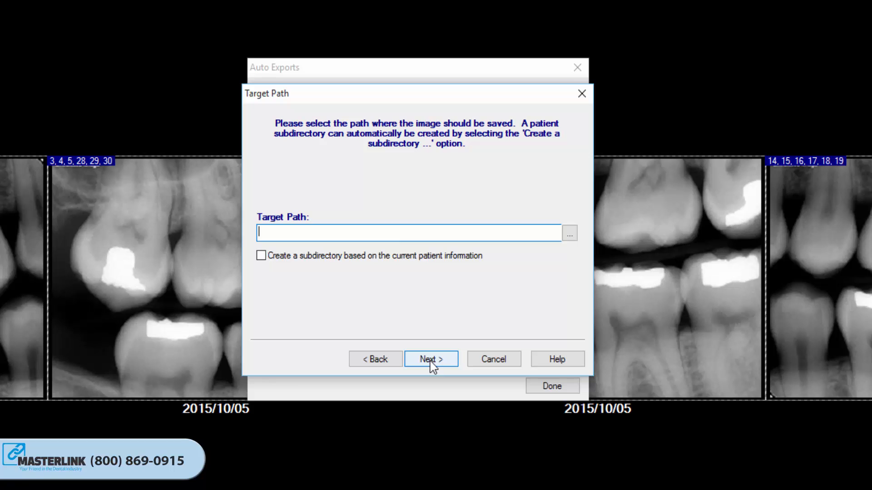
left_click(571, 236)
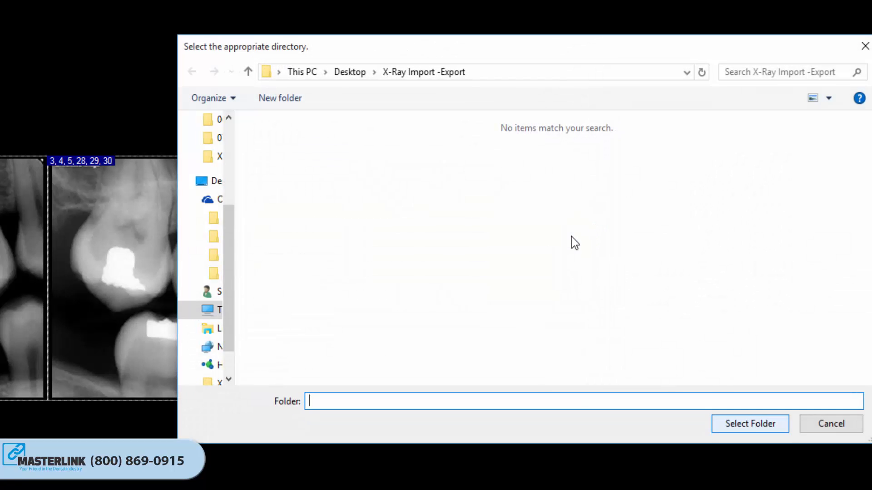
left_click(750, 423)
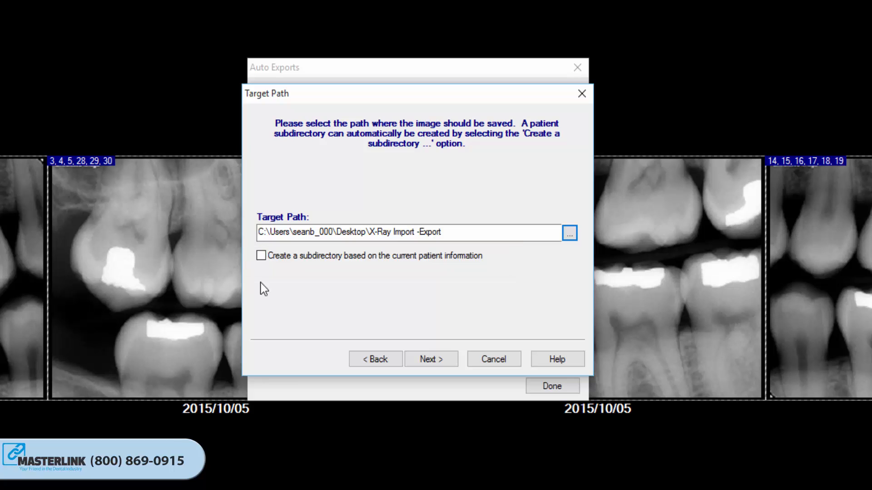
left_click(429, 363)
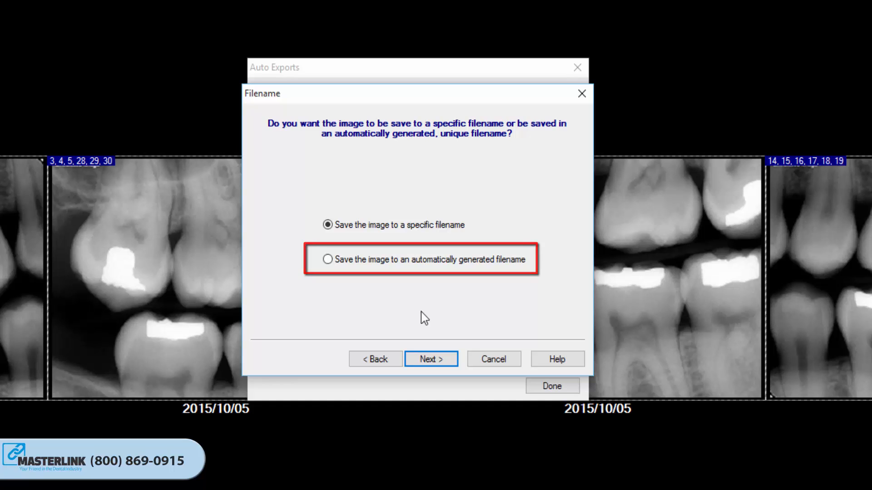
- Have the auto export save the image to the specific filename Test File Name
left_click(426, 358)
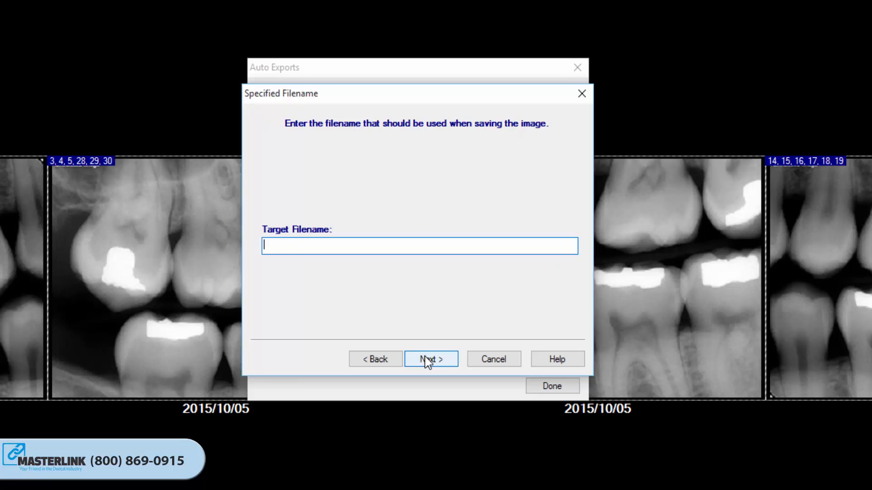
type("Test File Name")
left_click(424, 358)
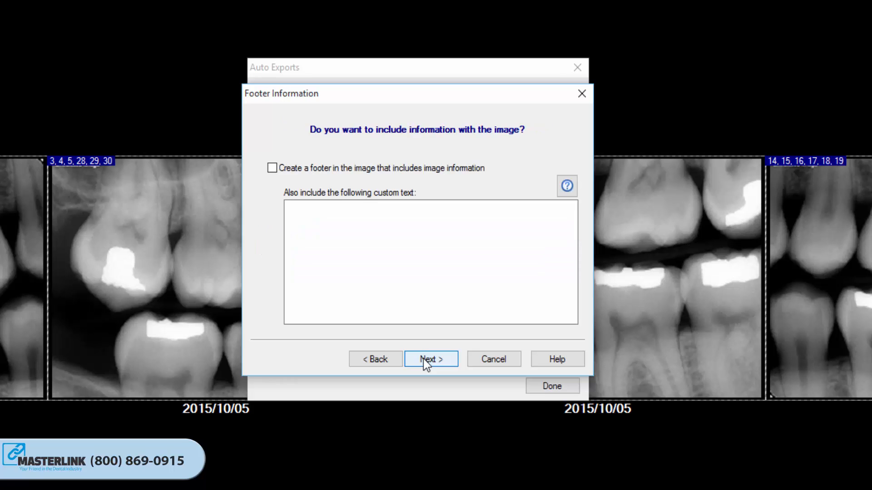
- Leave out the image footer, choose the Jpeg Image format with a quality factor of 100, and finish the auto export
left_click(423, 359)
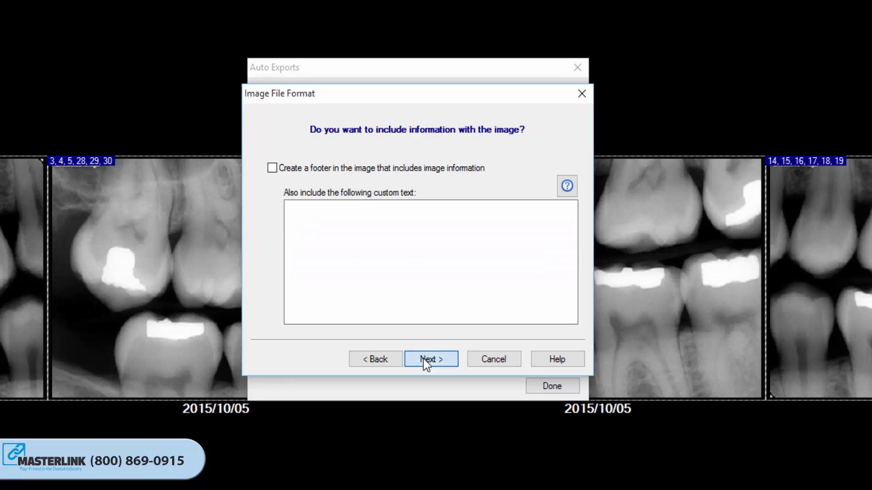
left_click(468, 199)
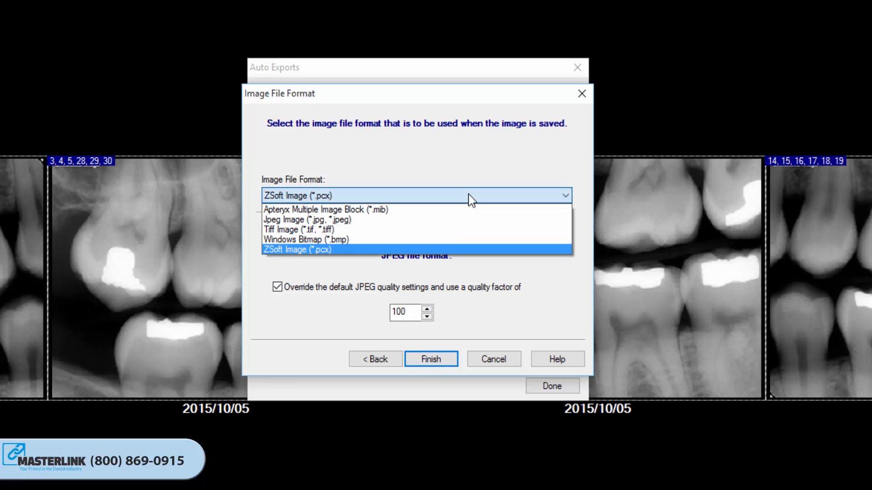
left_click(369, 219)
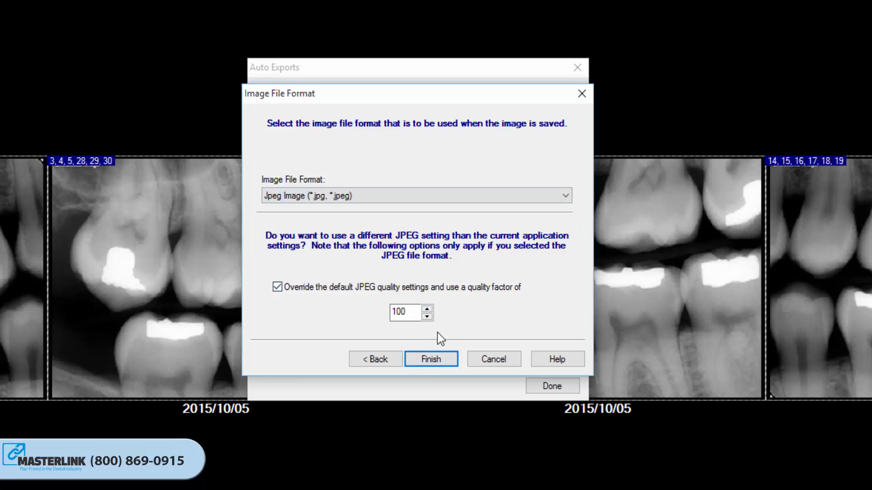
left_click(429, 360)
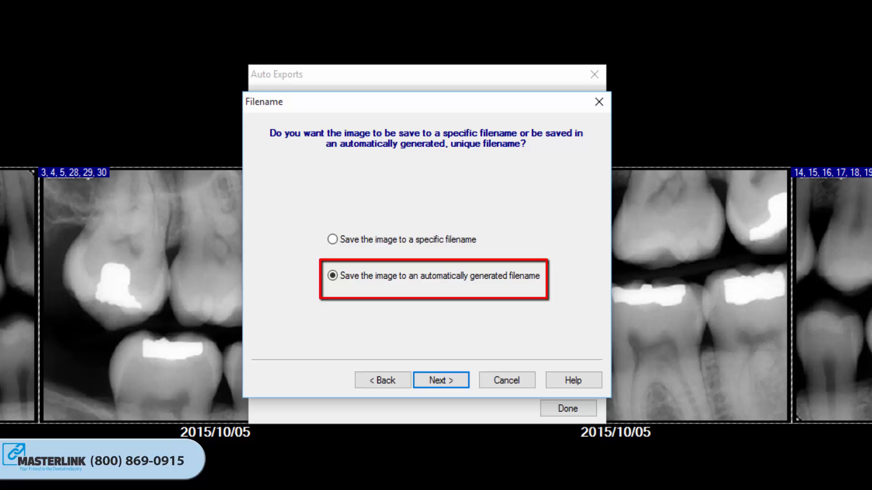
- Set up an auto export with automatically generated filenames containing patient information, no footer, and Jpeg format at quality 100
left_click(440, 381)
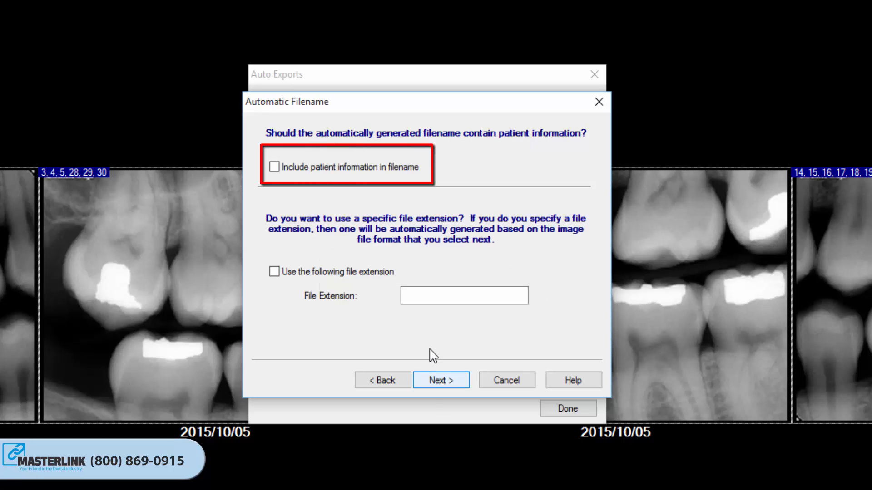
left_click(343, 173)
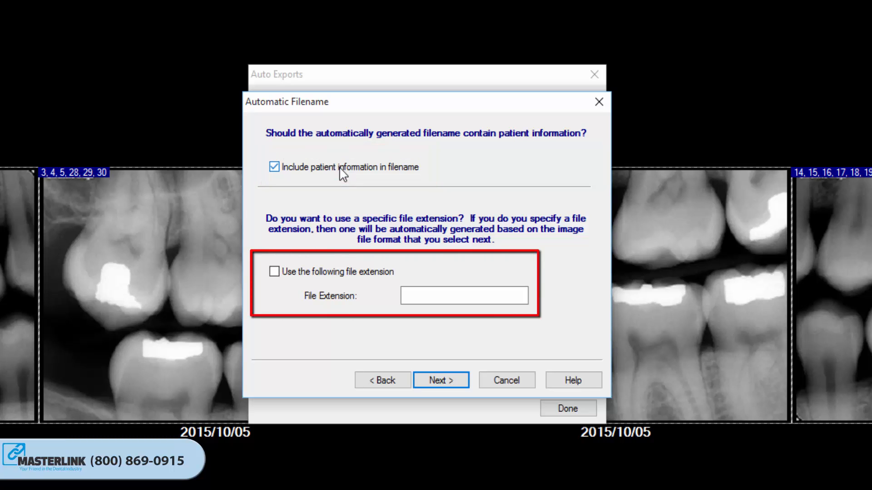
left_click(439, 382)
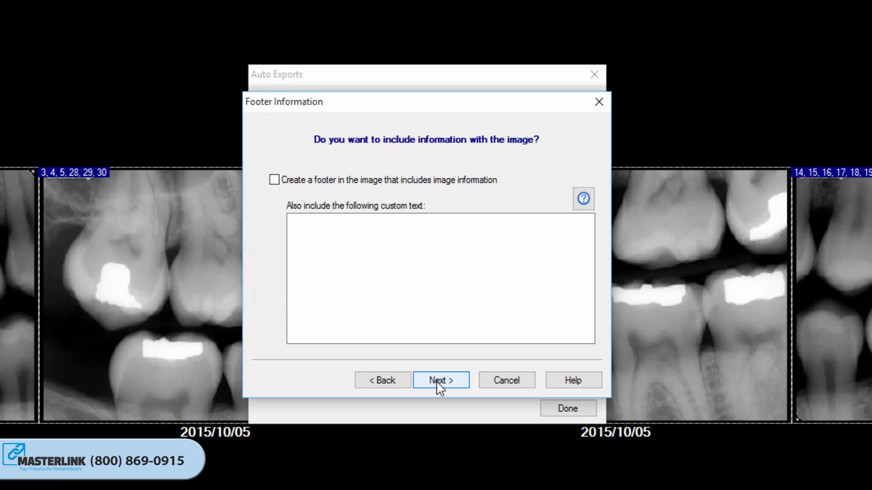
left_click(437, 382)
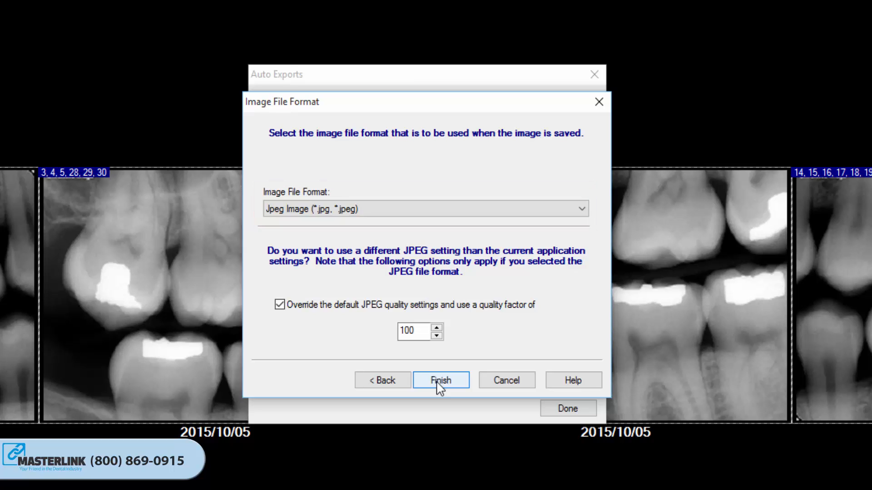
left_click(438, 382)
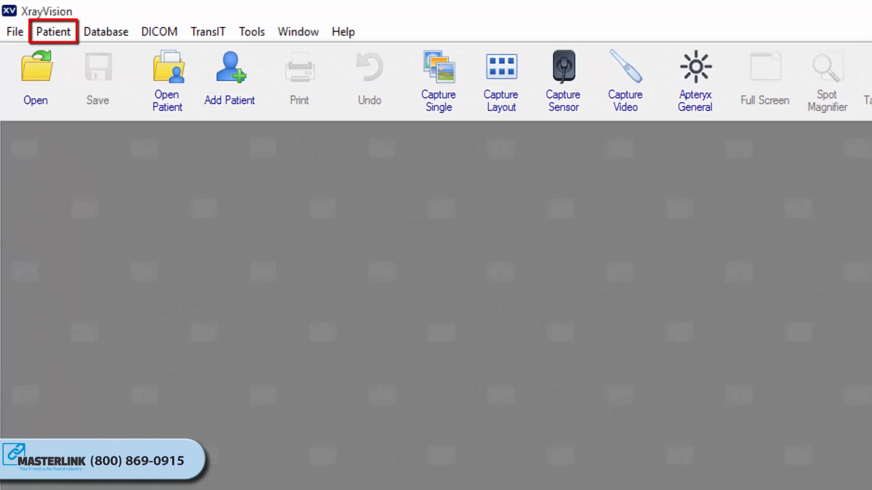
- Close all patients and search the whole database for images dated from October 9, 2015 to October 9, 2015
left_click(53, 33)
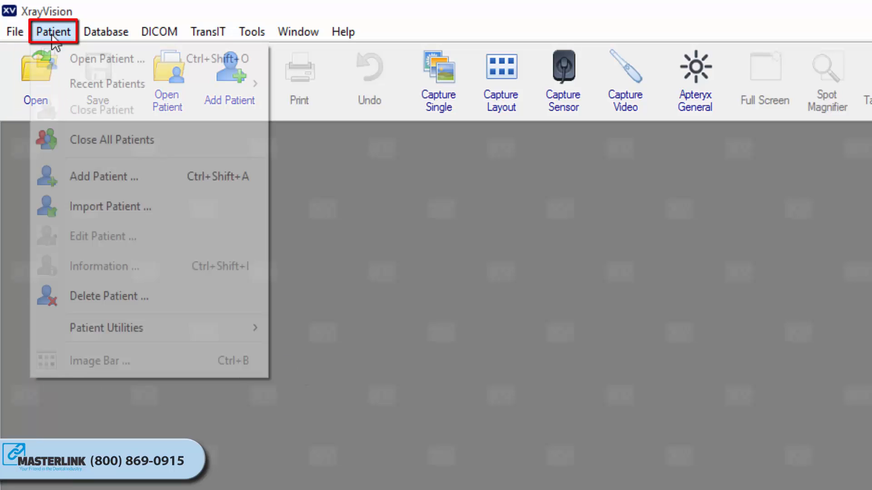
left_click(93, 134)
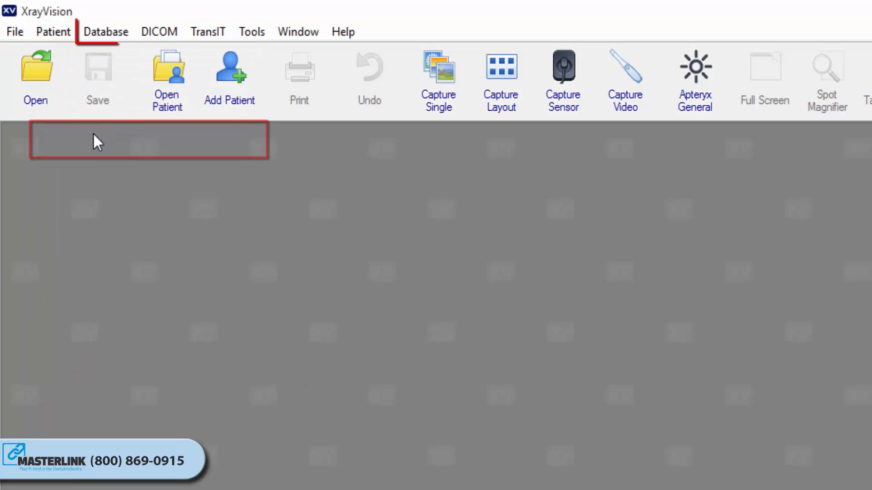
left_click(108, 38)
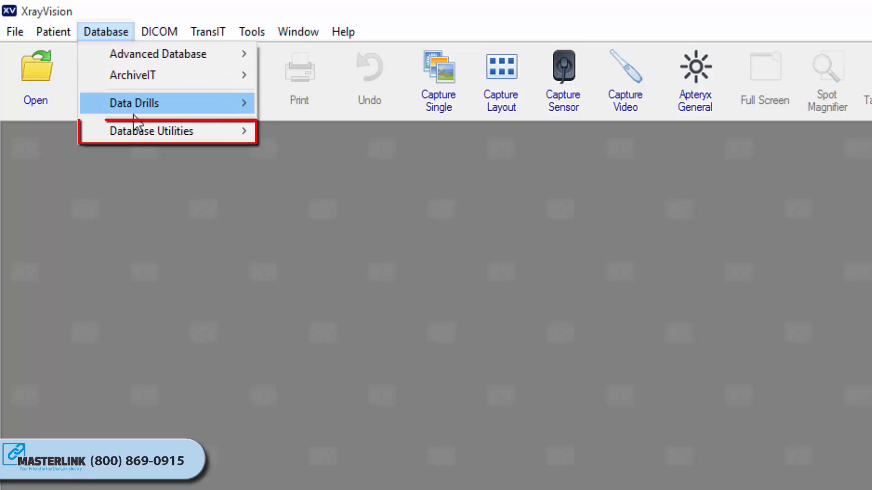
mouse_move(137, 129)
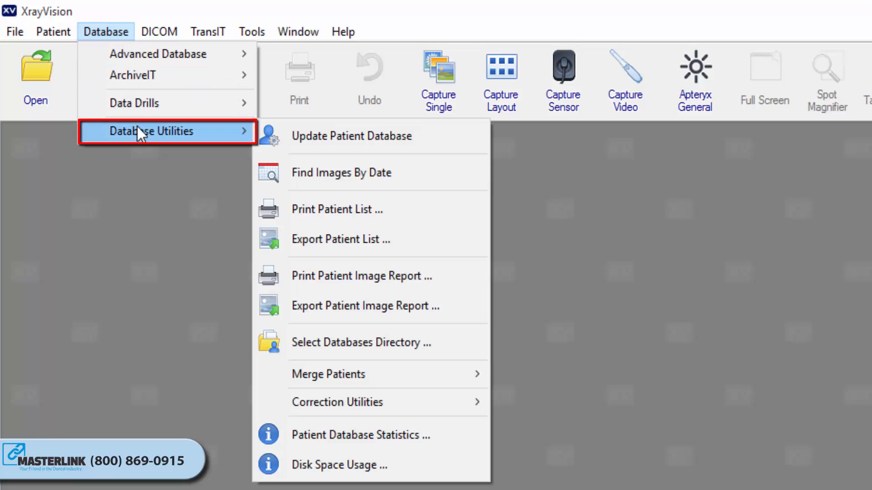
left_click(340, 172)
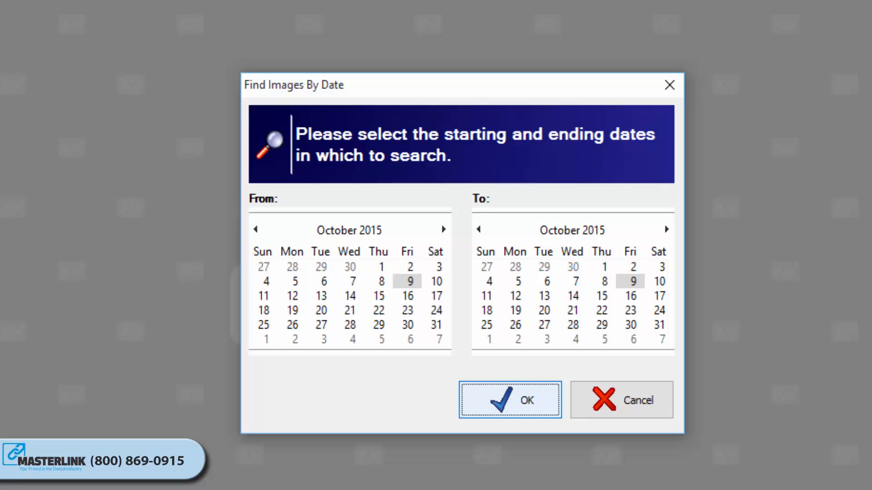
left_click(408, 283)
left_click(632, 283)
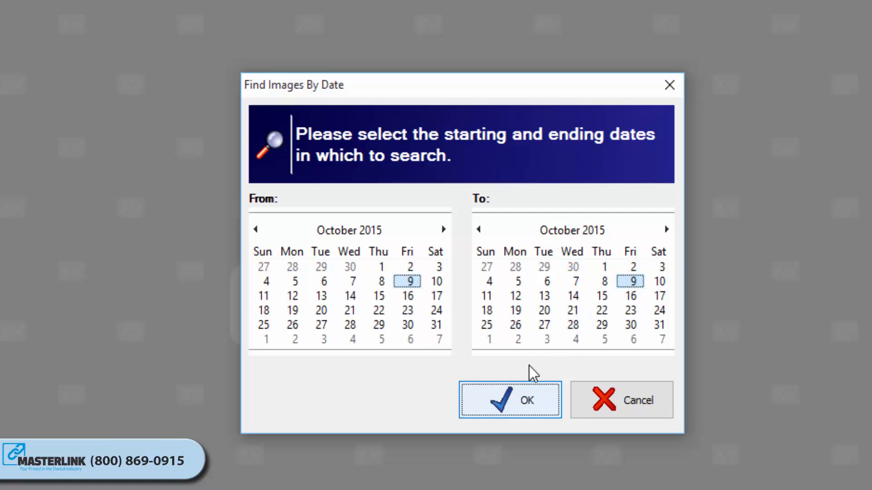
left_click(520, 402)
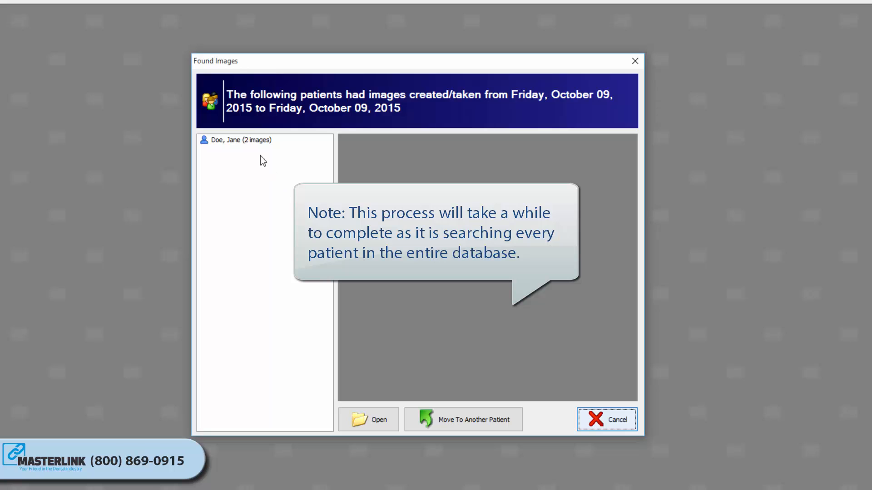
- Move the second image of the found patient to the patient listed directly below the Demo entry, and confirm the transfer
left_click(250, 141)
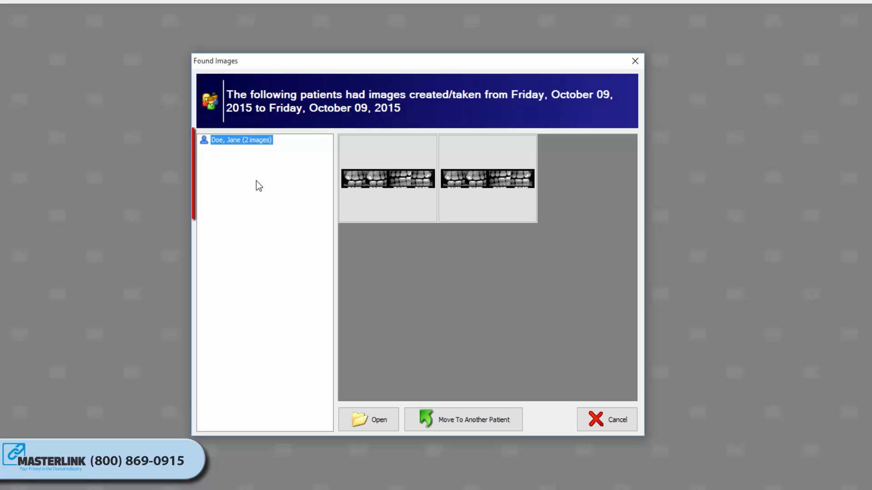
mouse_move(382, 189)
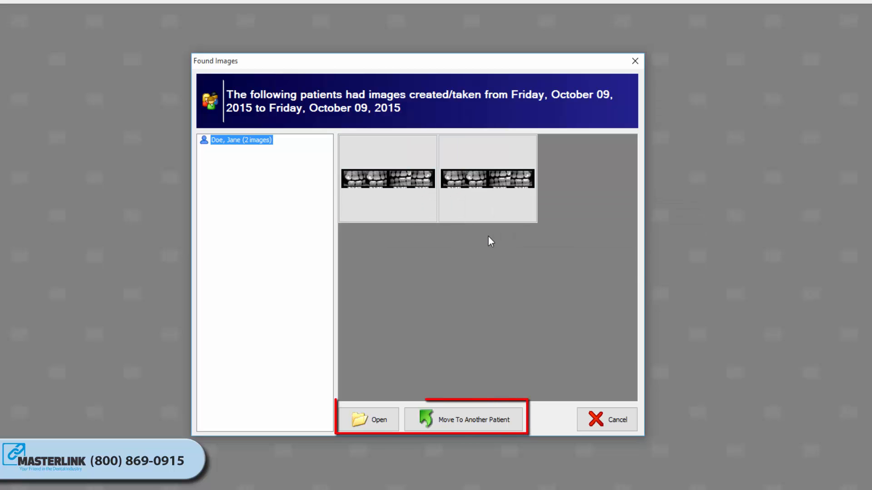
left_click(489, 202)
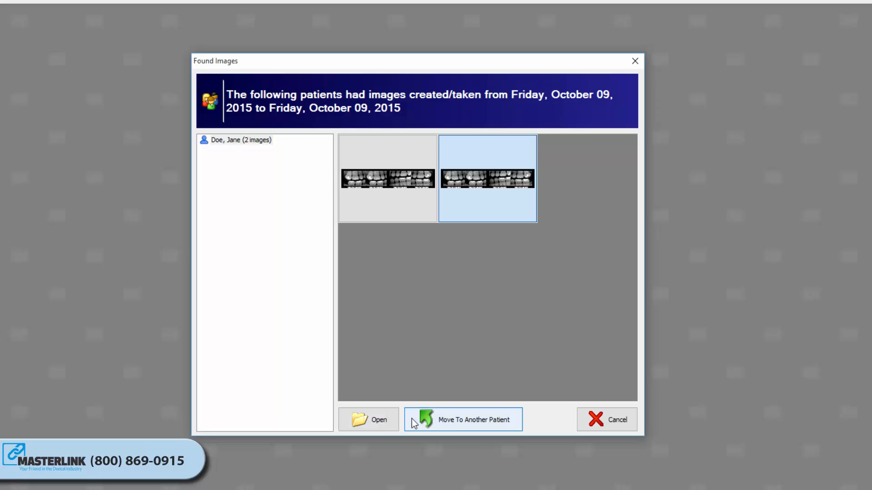
left_click(453, 417)
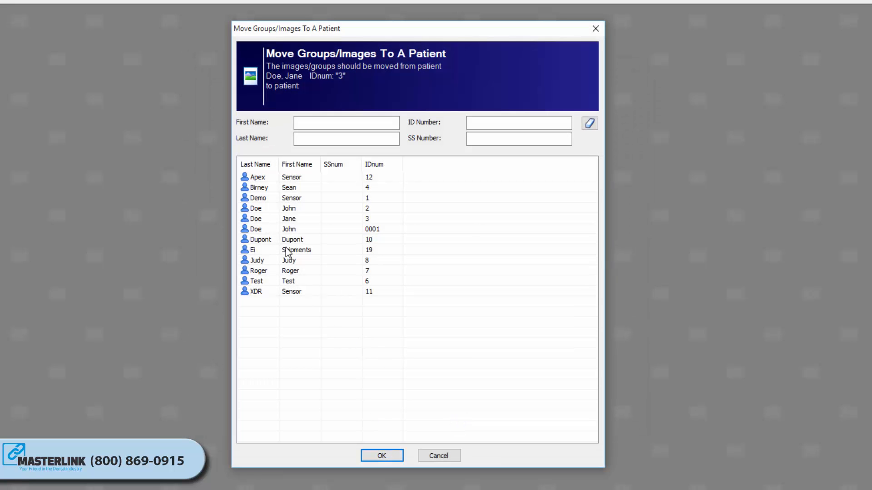
left_click(262, 230)
left_click(257, 209)
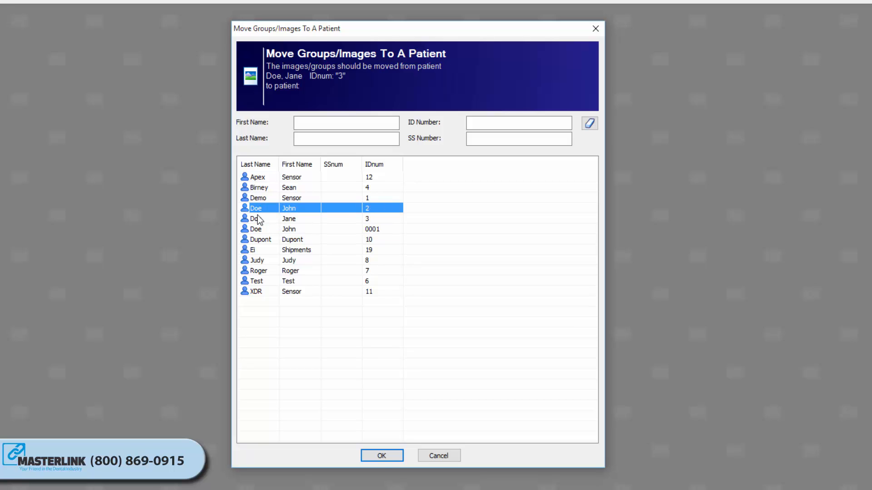
left_click(381, 456)
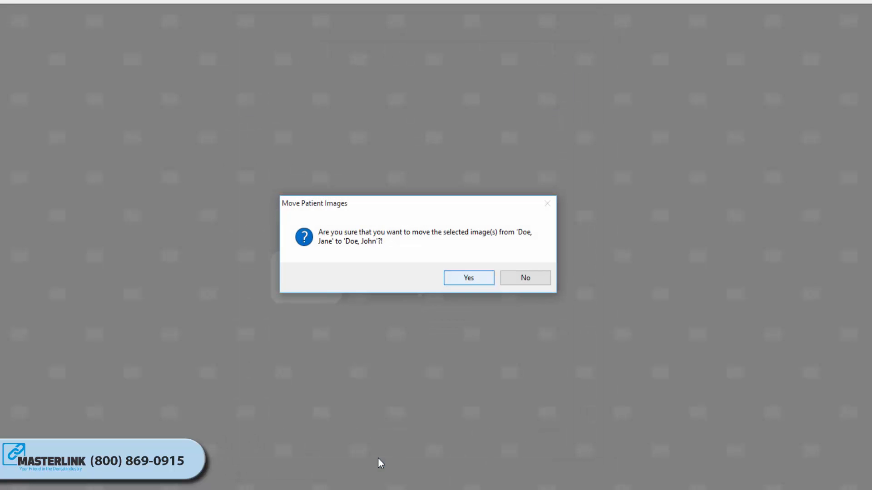
left_click(470, 280)
left_click(509, 280)
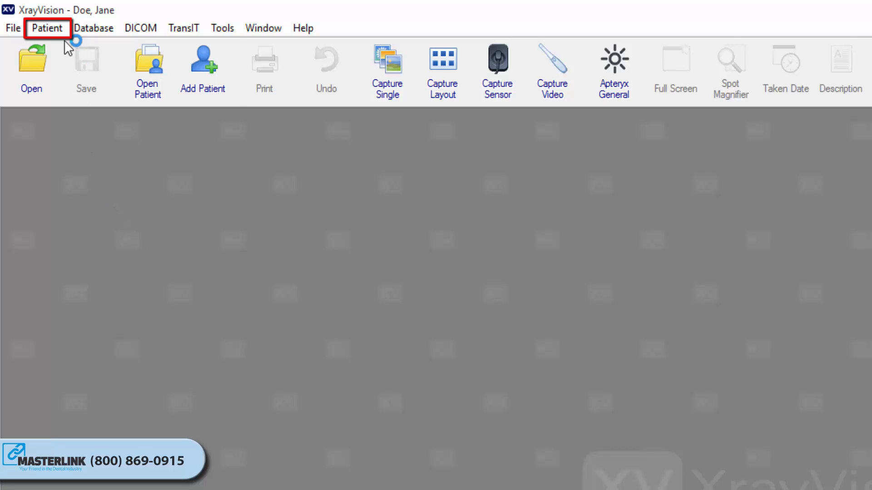
- Permanently delete the fourth item in the Digital Intraoral X-rays (IO) row using the Delete Patient Images utility
left_click(47, 28)
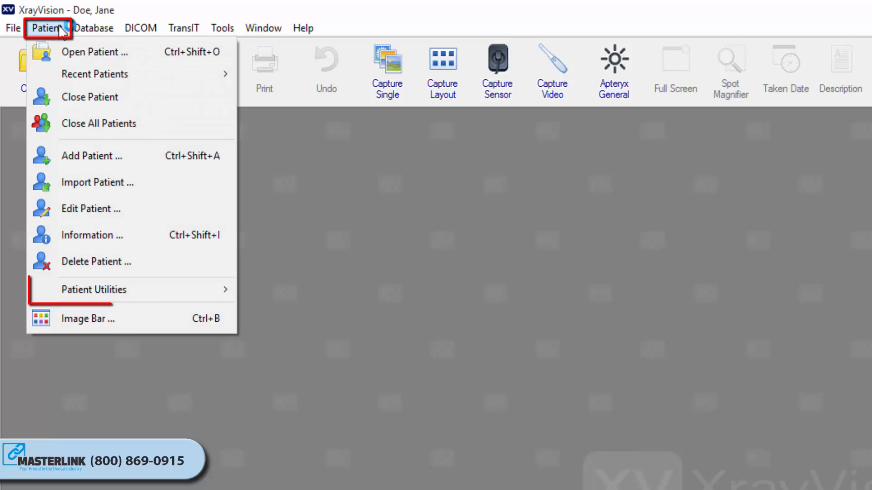
left_click(113, 289)
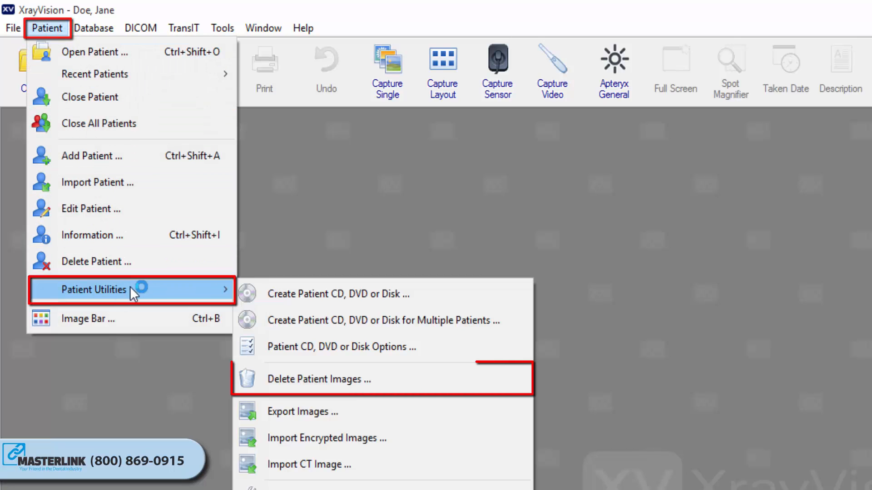
left_click(323, 380)
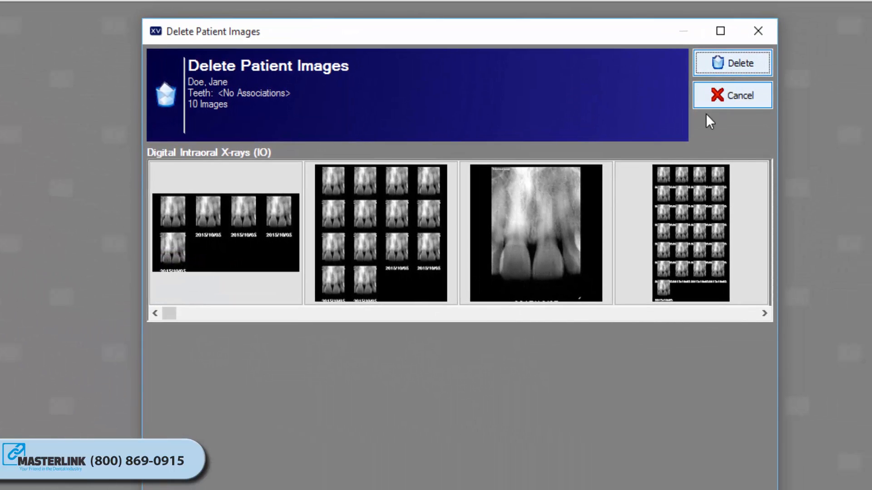
mouse_move(685, 232)
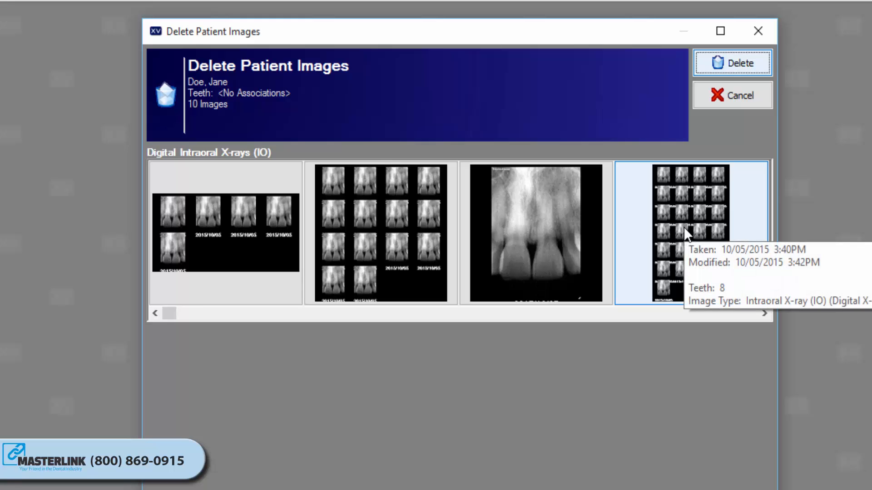
left_click(685, 229)
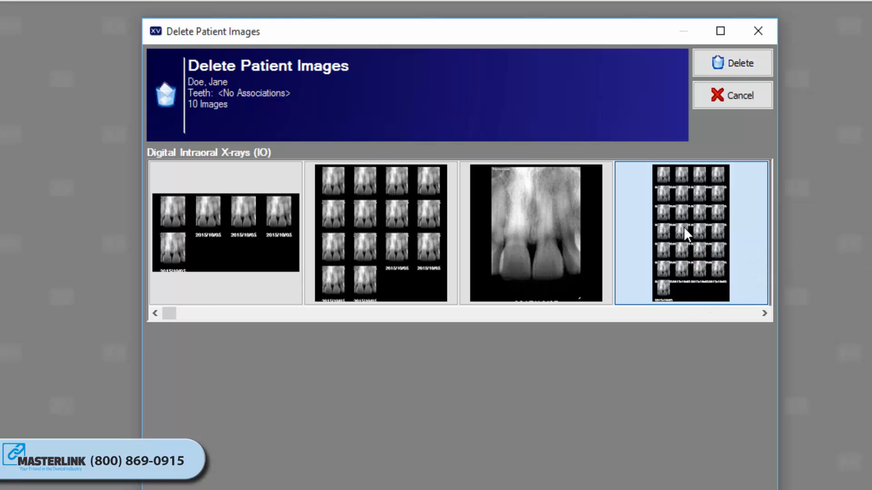
left_click(729, 60)
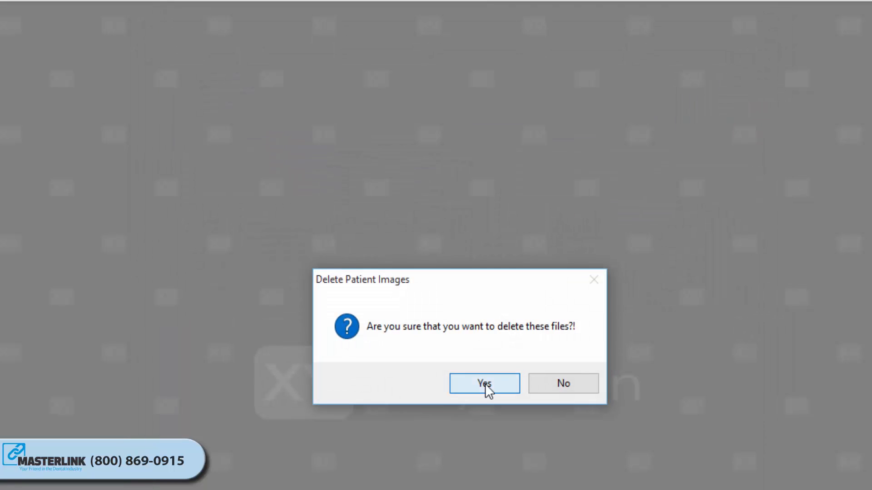
left_click(485, 383)
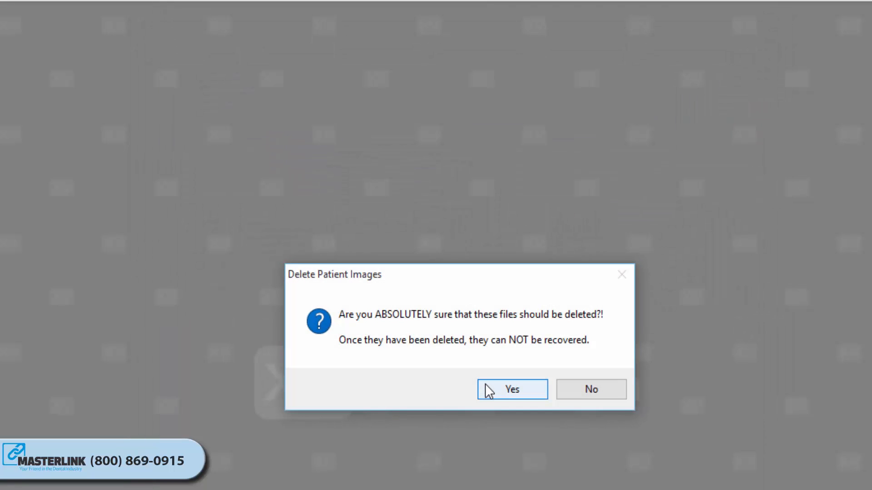
left_click(513, 389)
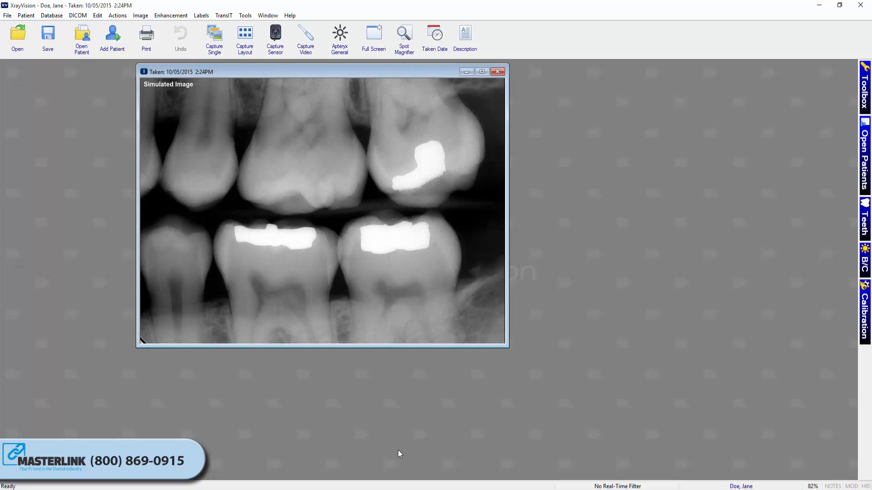
- Delete the open bitewing x-ray image taken 10/05/2015 2:24PM from the patient's record, accepting both confirmations
right_click(391, 253)
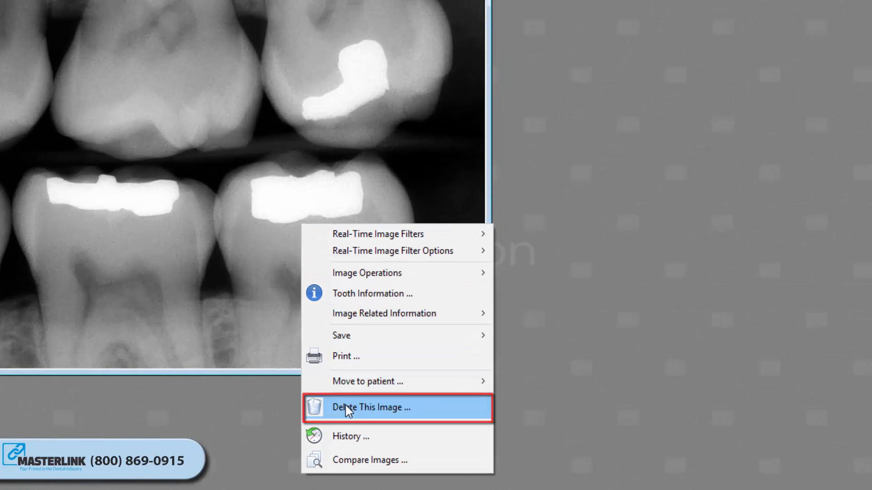
left_click(345, 405)
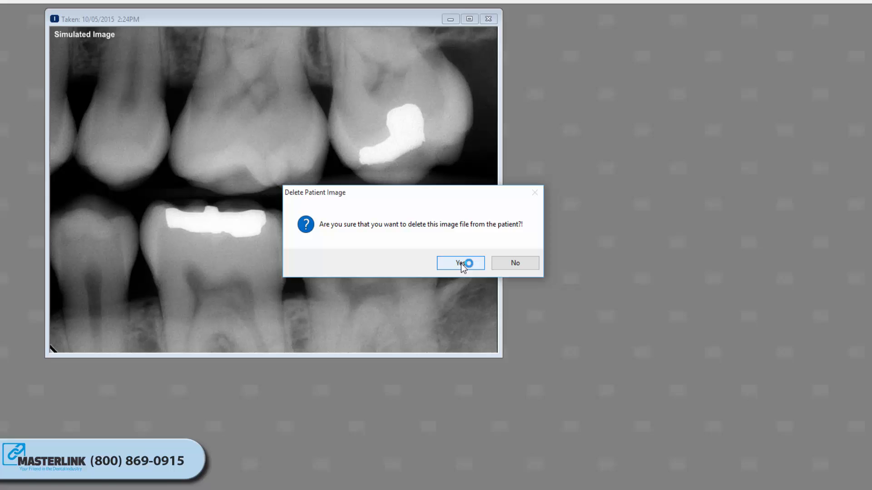
left_click(441, 252)
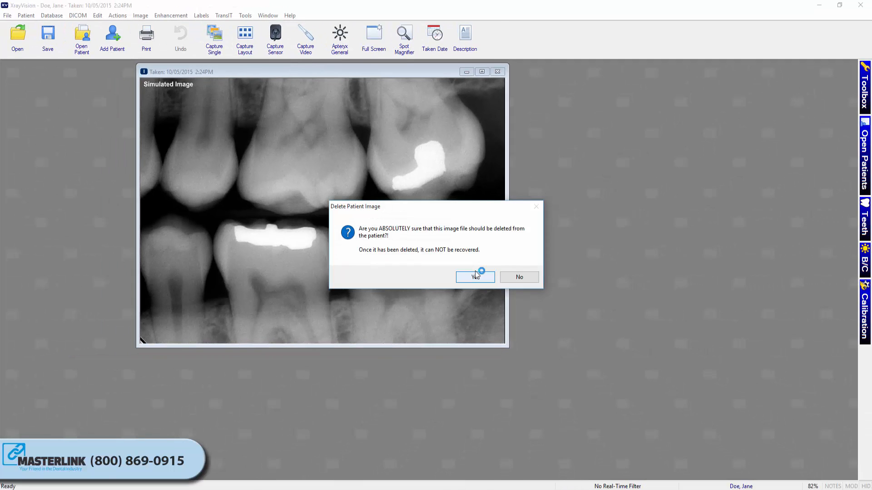
left_click(476, 277)
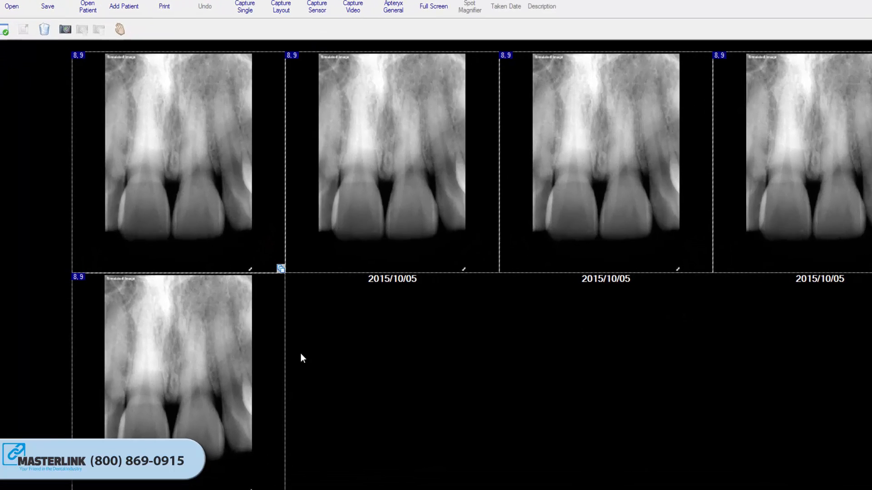
- Delete the entire open five-image layout taken 10/05/2015 3:45PM from the patient's record and confirm the deletion
right_click(175, 341)
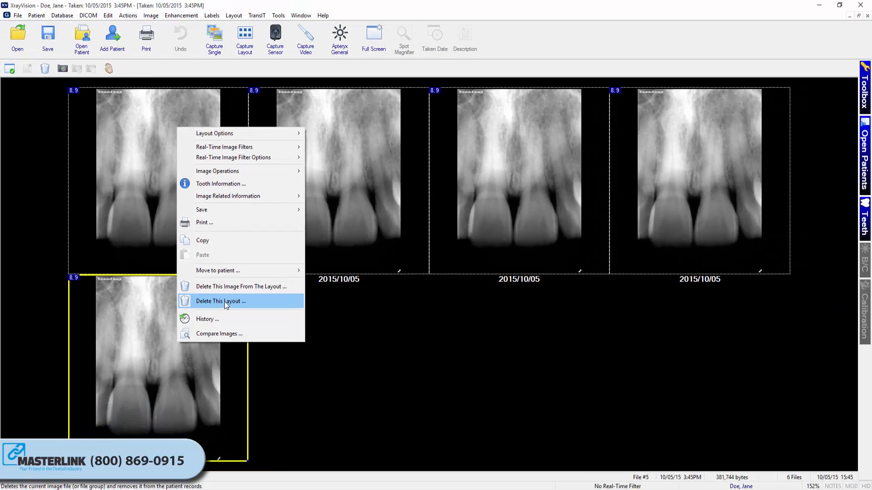
left_click(289, 308)
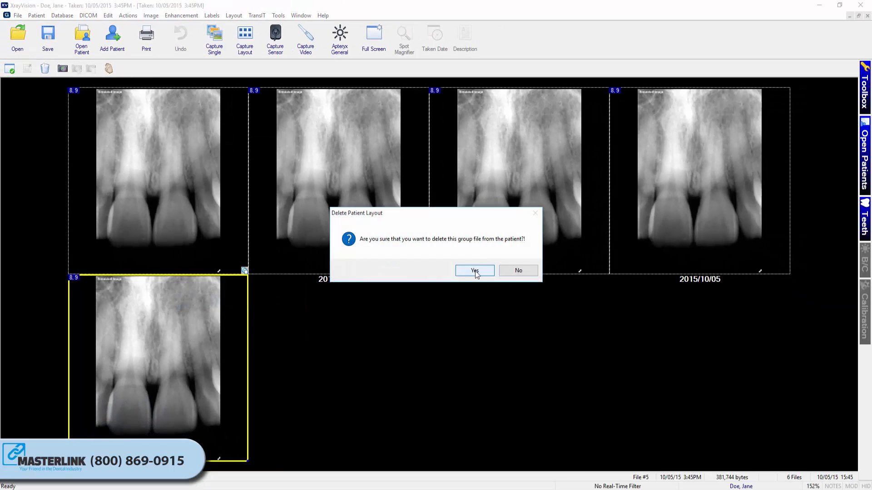
left_click(475, 275)
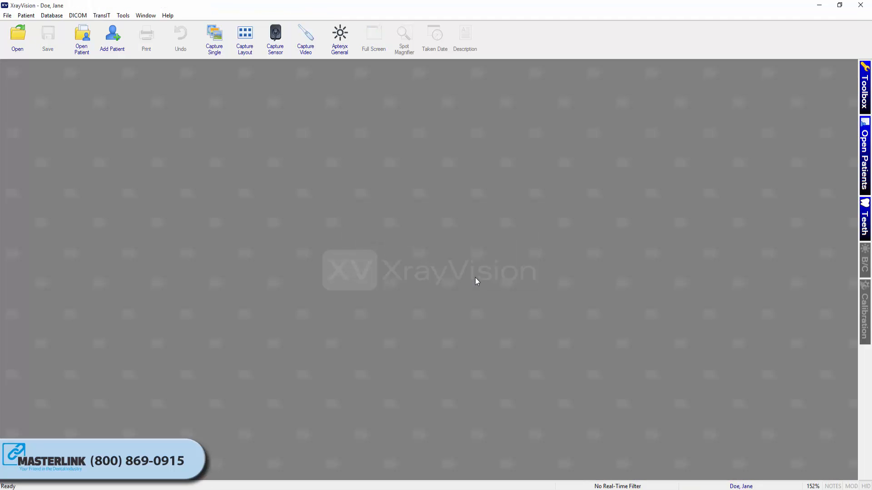